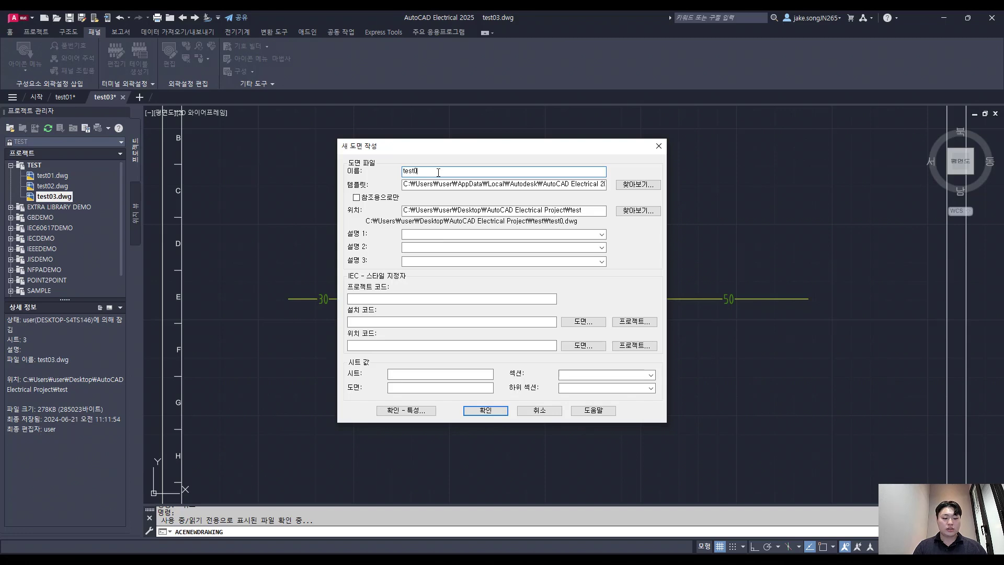
Create the project drawing test04 with sheet value 4 and apply the project defaults to its drawing settings.
left_click(413, 373)
type("4")
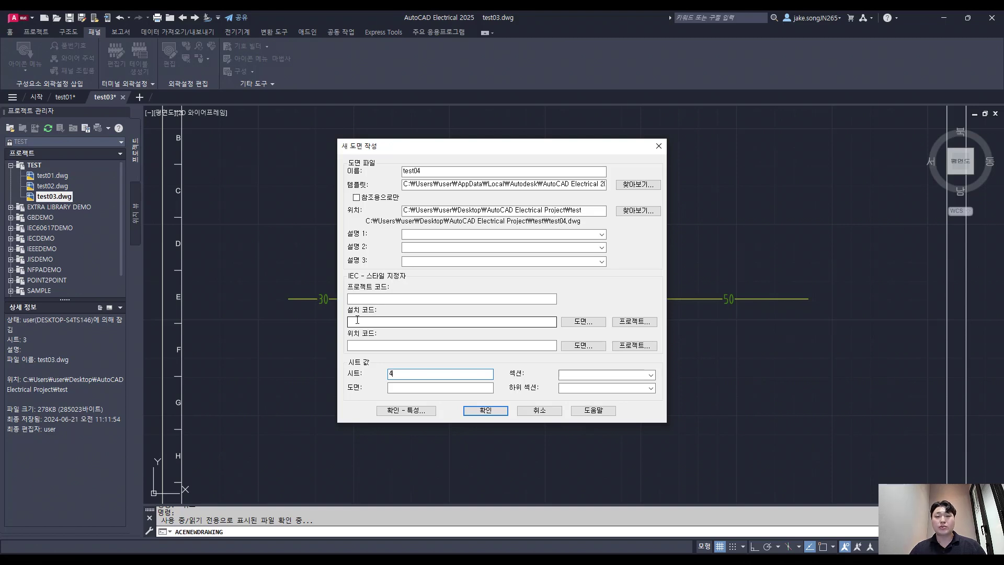
left_click(501, 410)
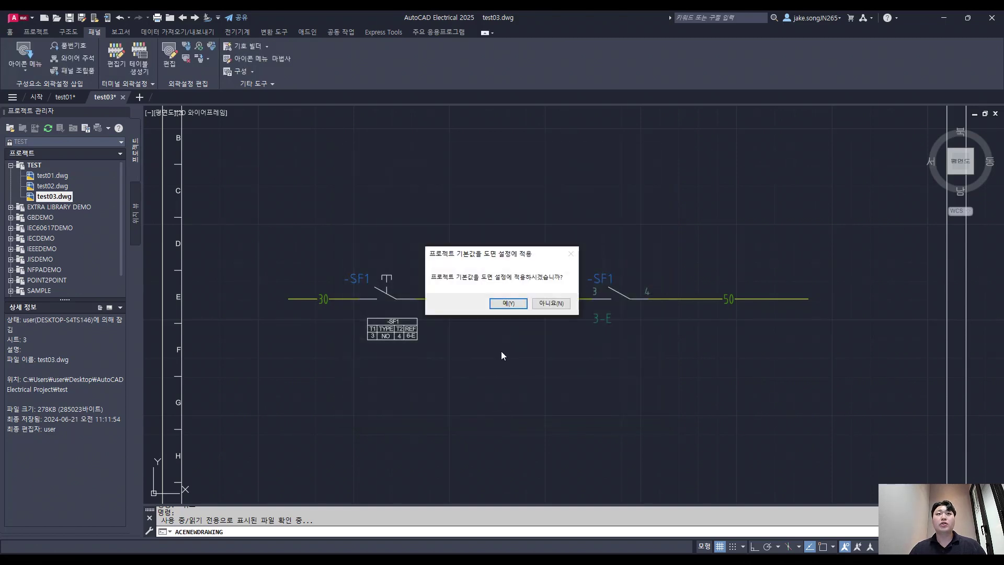
left_click(508, 304)
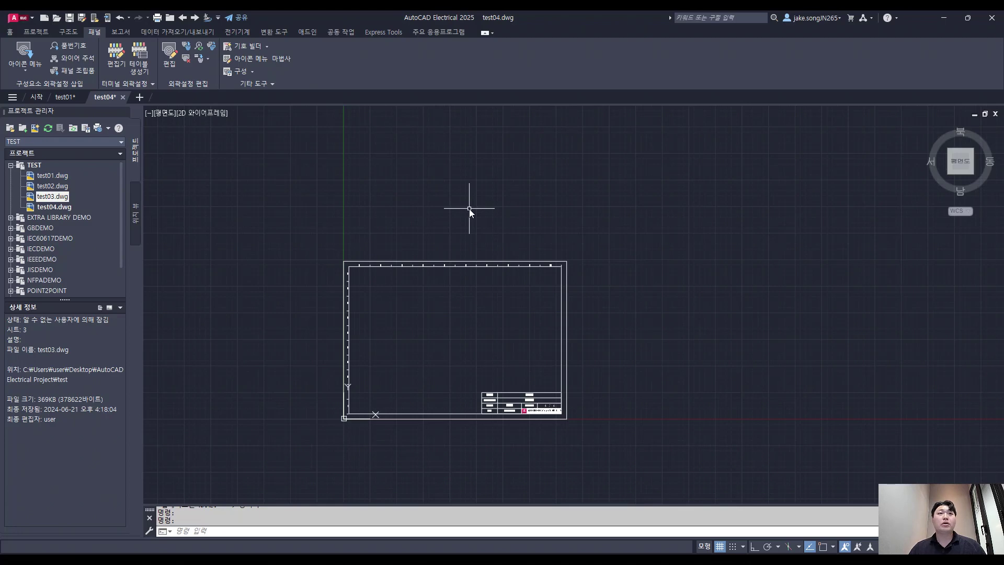
left_click(335, 241)
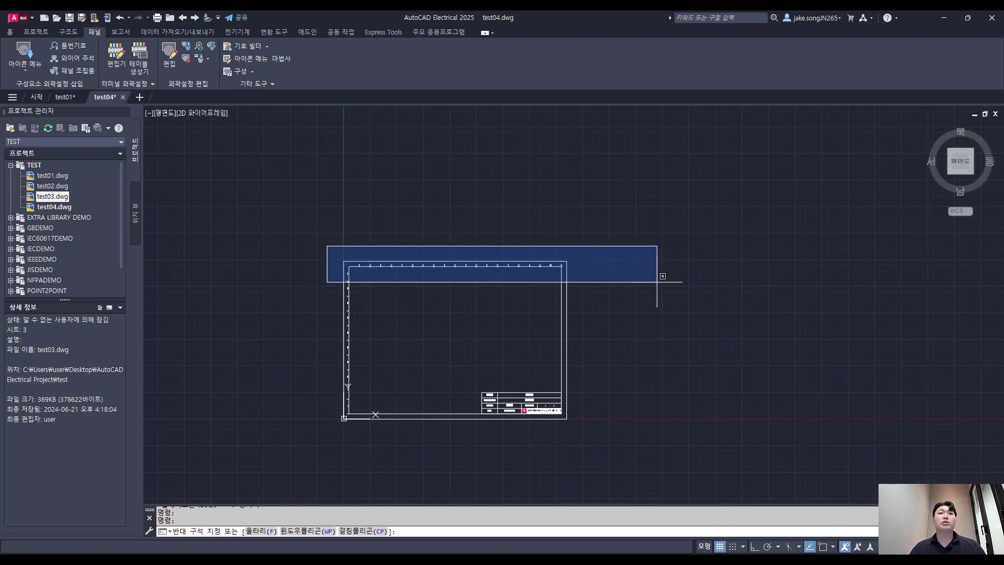
key("Escape")
key("Escape")
key("Escape")
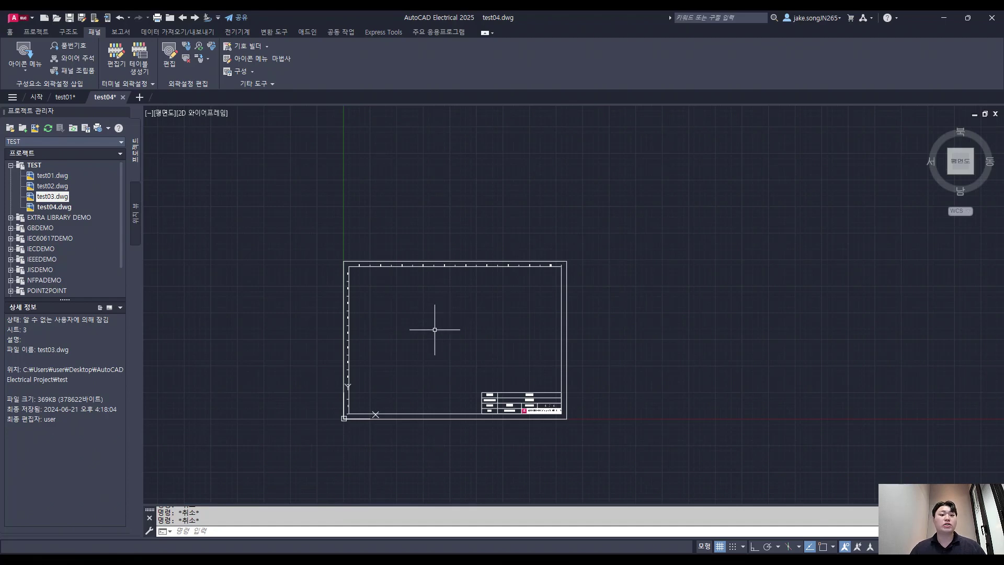
middle_click_drag(419, 329, 384, 318)
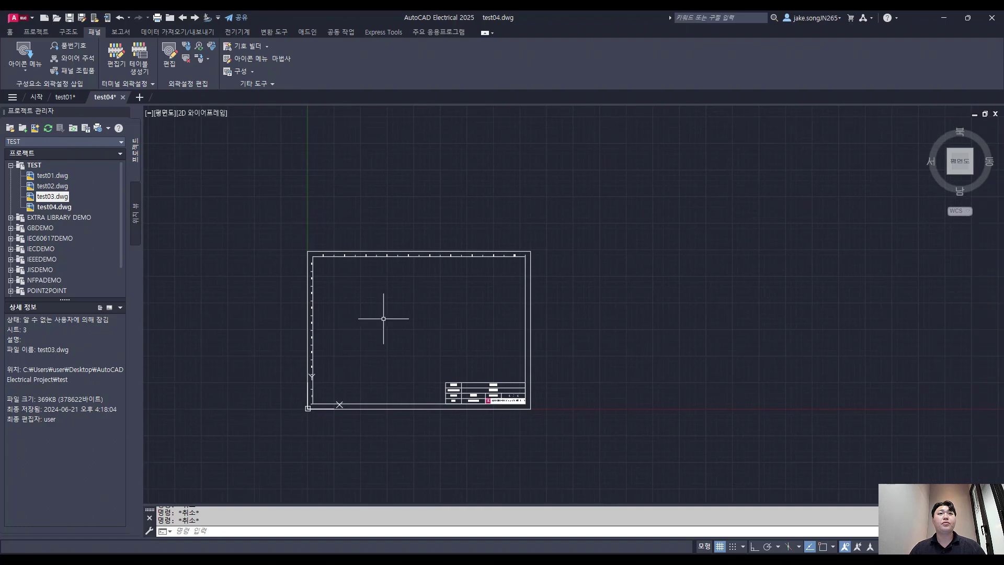
scroll(384, 319, "up", 2)
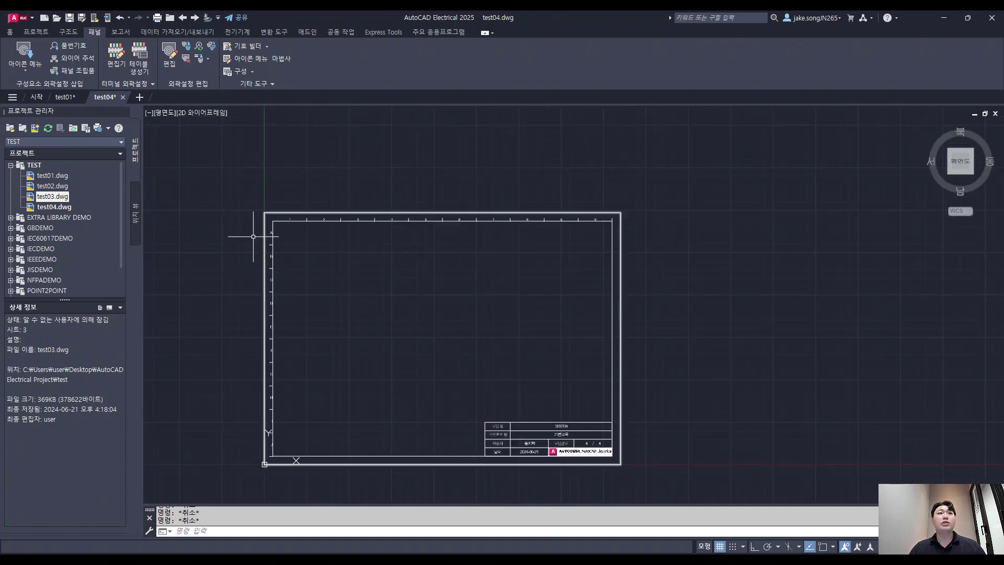
left_click(229, 189)
key("Escape")
key("Escape")
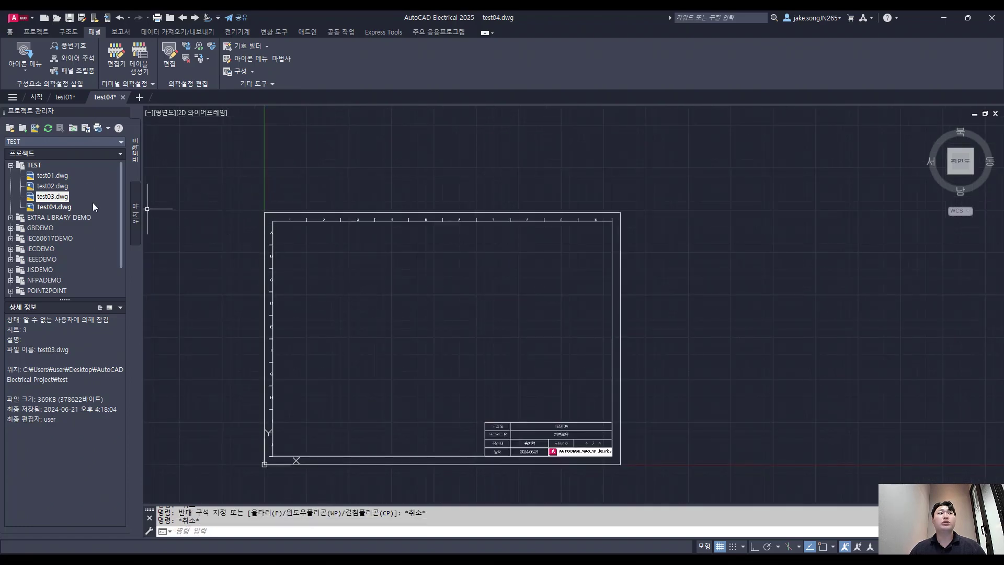
key("Down")
key("Escape")
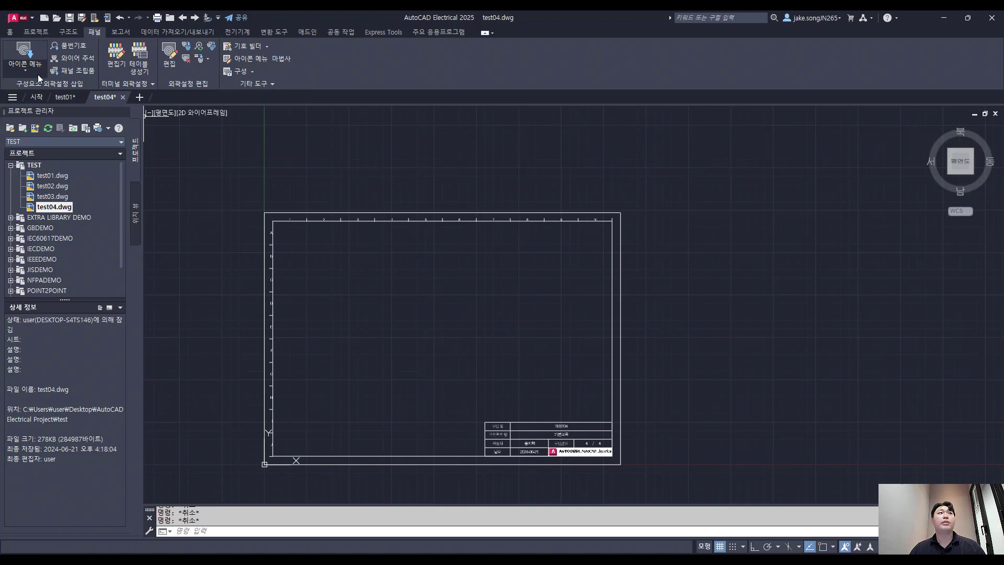
Start a panel footprint insertion and add the invisible WD_PNLM block to drawing test04.
left_click(68, 32)
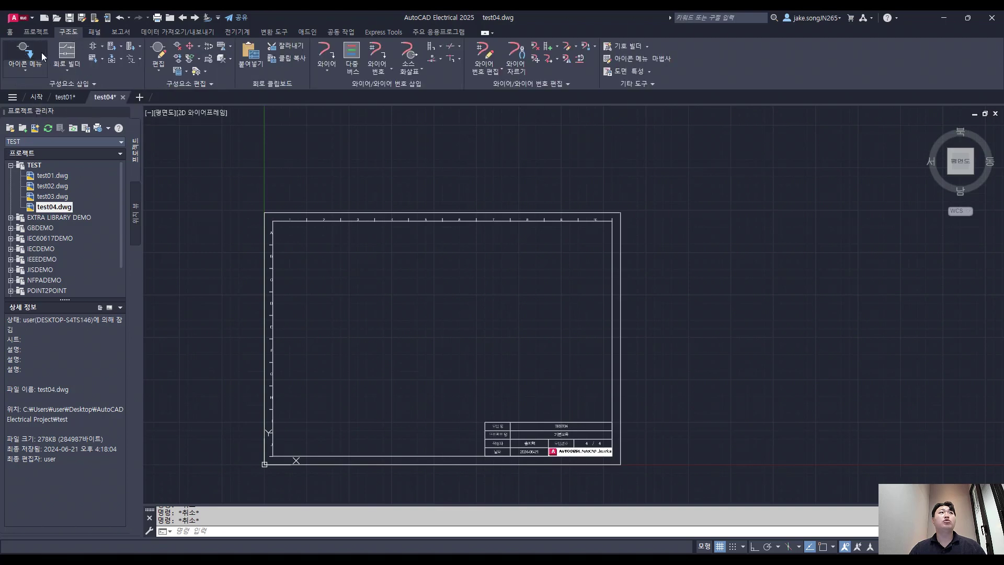
left_click(94, 32)
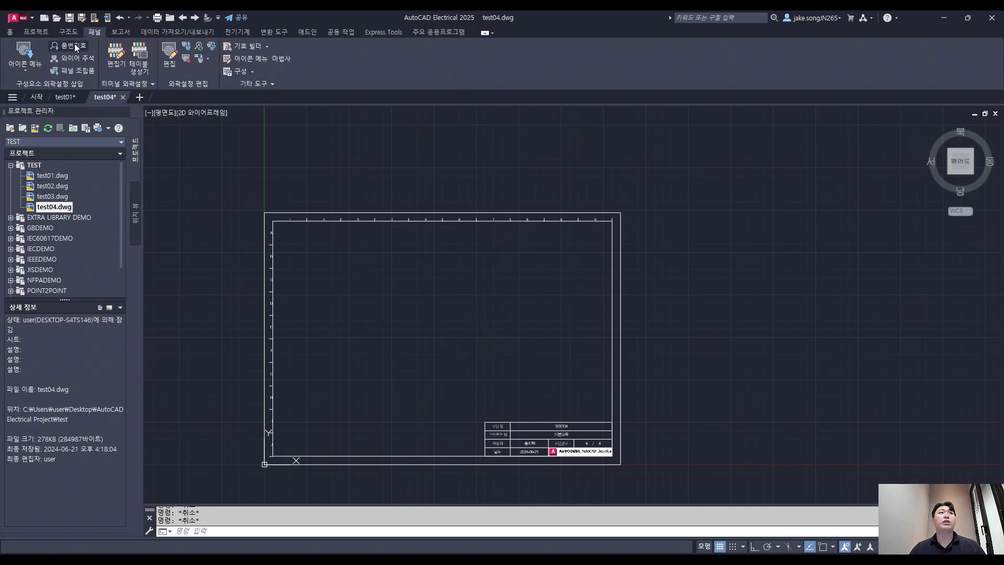
left_click(18, 52)
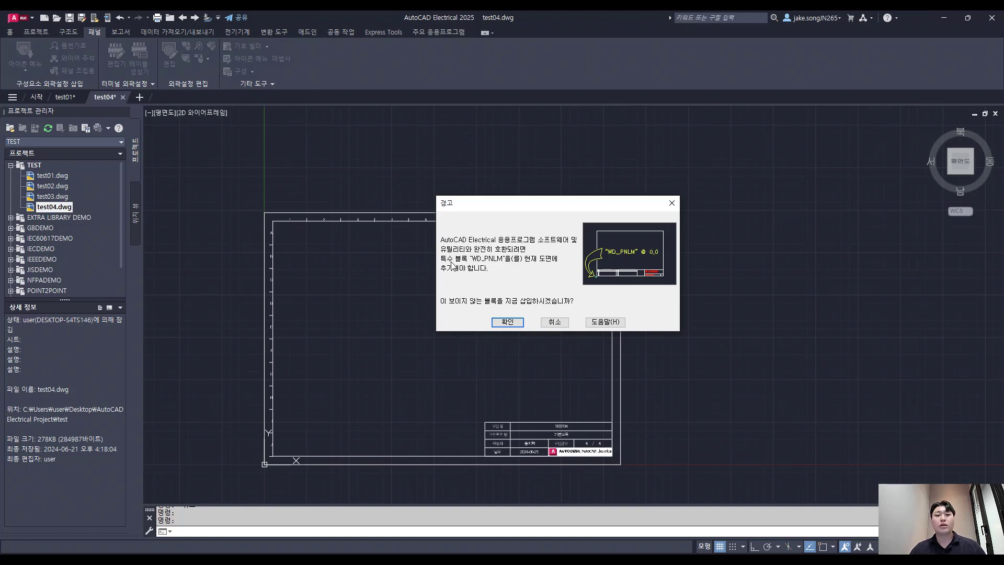
mouse_move(505, 208)
left_mouse_down()
mouse_move(671, 204)
mouse_move(701, 222)
left_mouse_up()
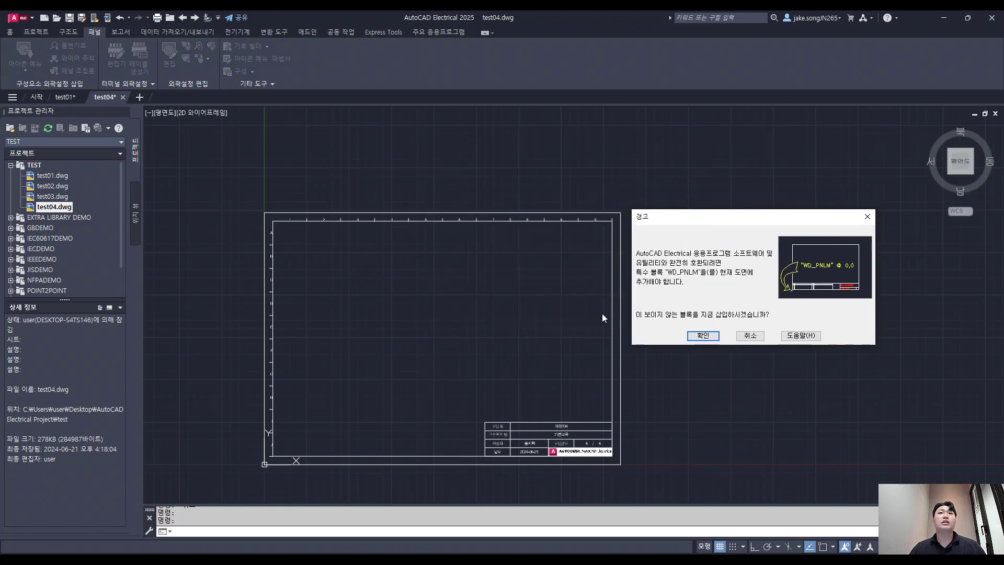
left_click_drag(654, 214, 530, 195)
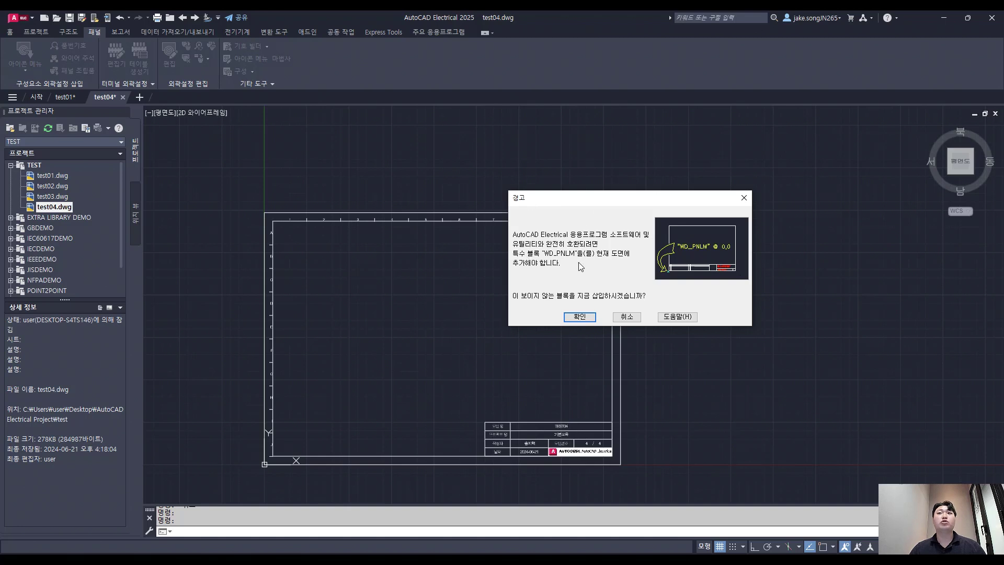
left_click(578, 317)
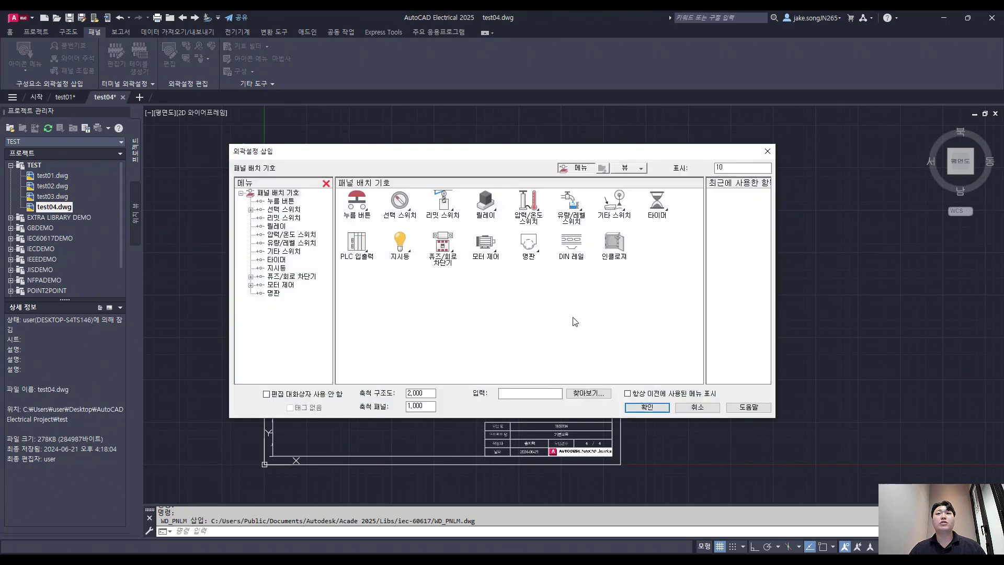
Look through the panel layout symbols, including the push button category, without inserting any.
left_click_drag(345, 161, 360, 162)
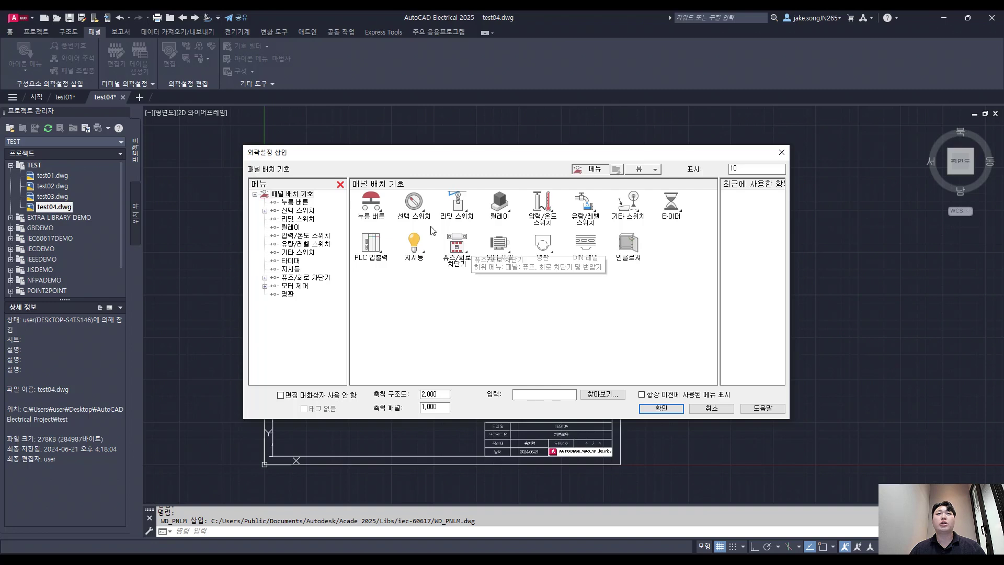
left_click(369, 203)
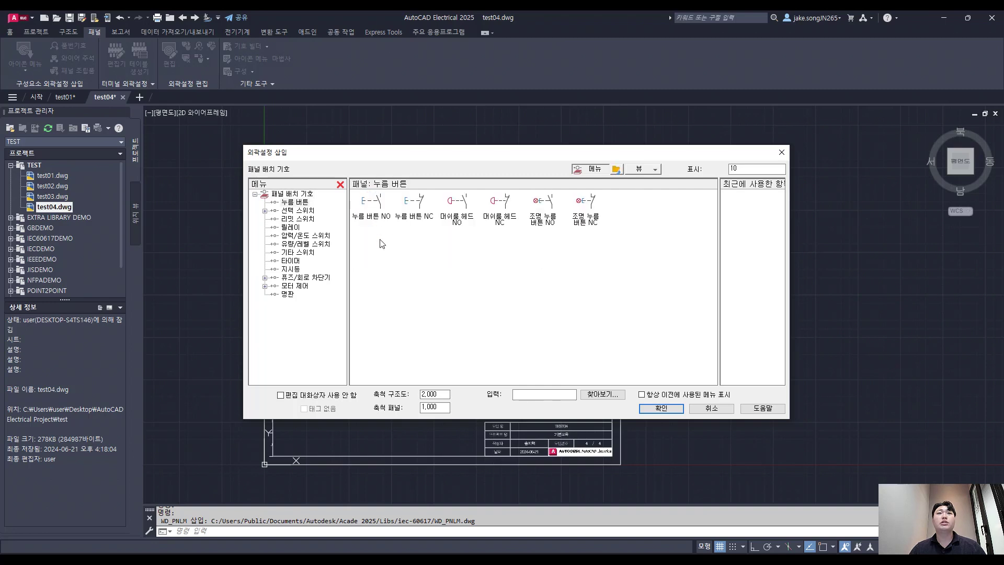
left_click(293, 194)
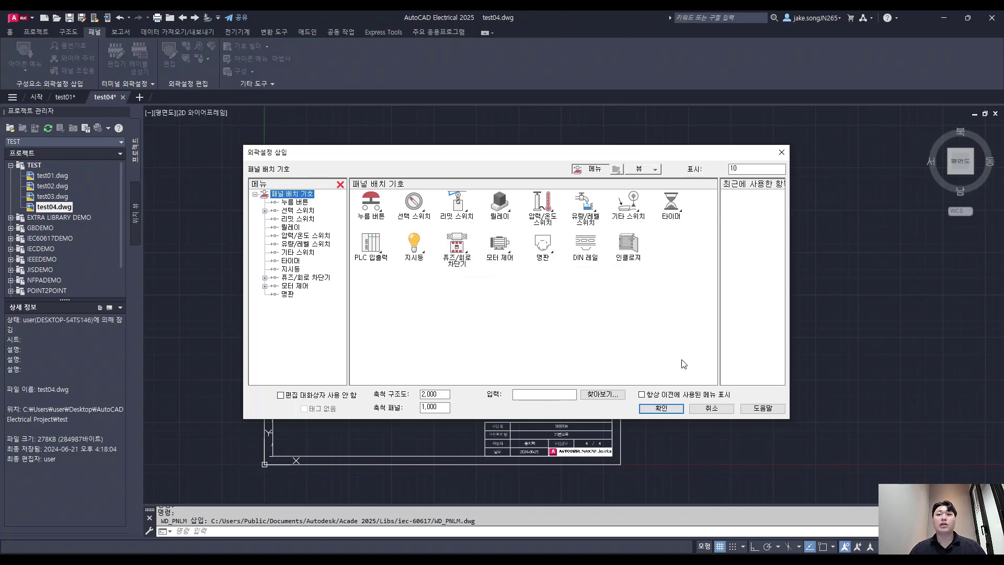
left_click(671, 407)
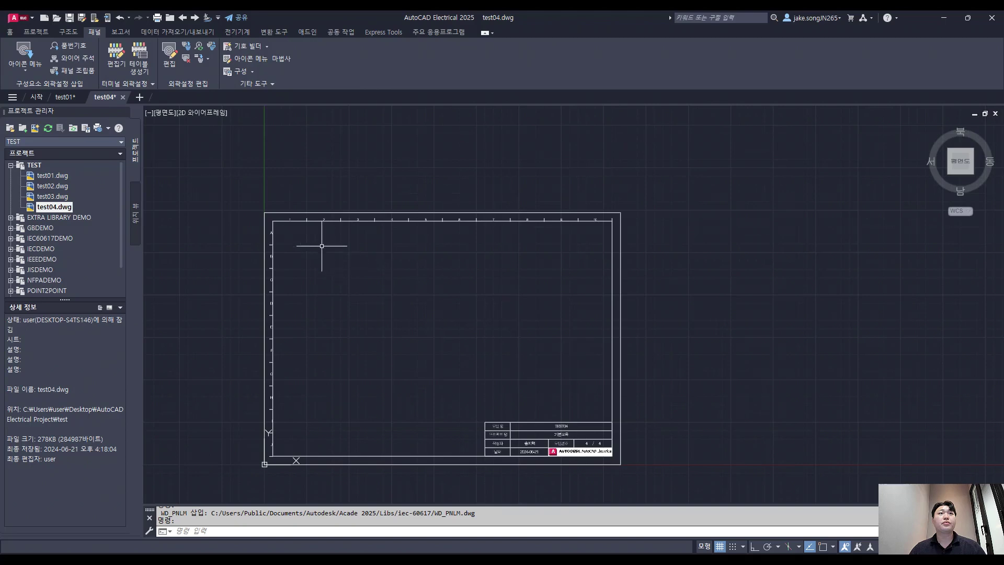
key("Return")
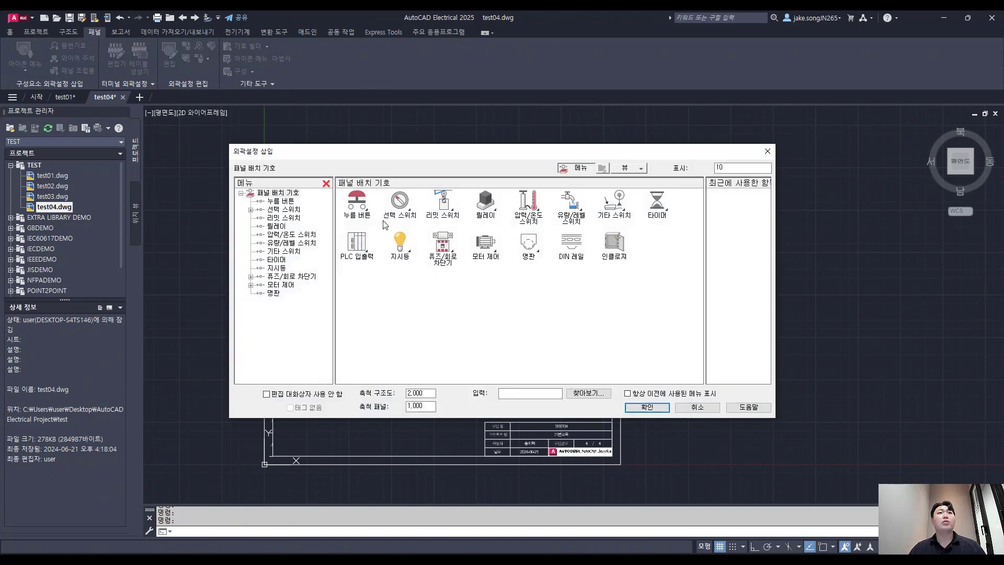
key("Escape")
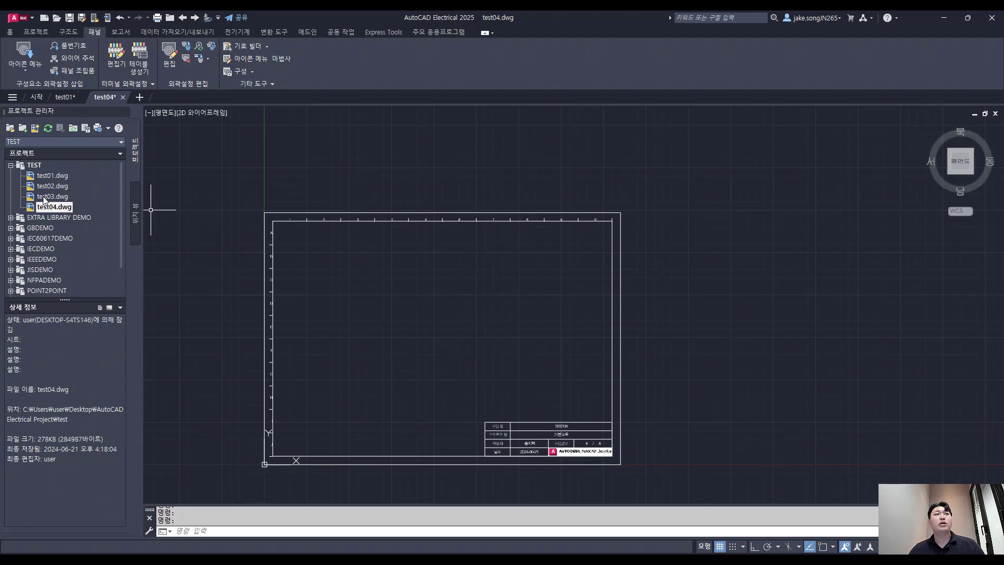
left_click(24, 63)
key("Escape")
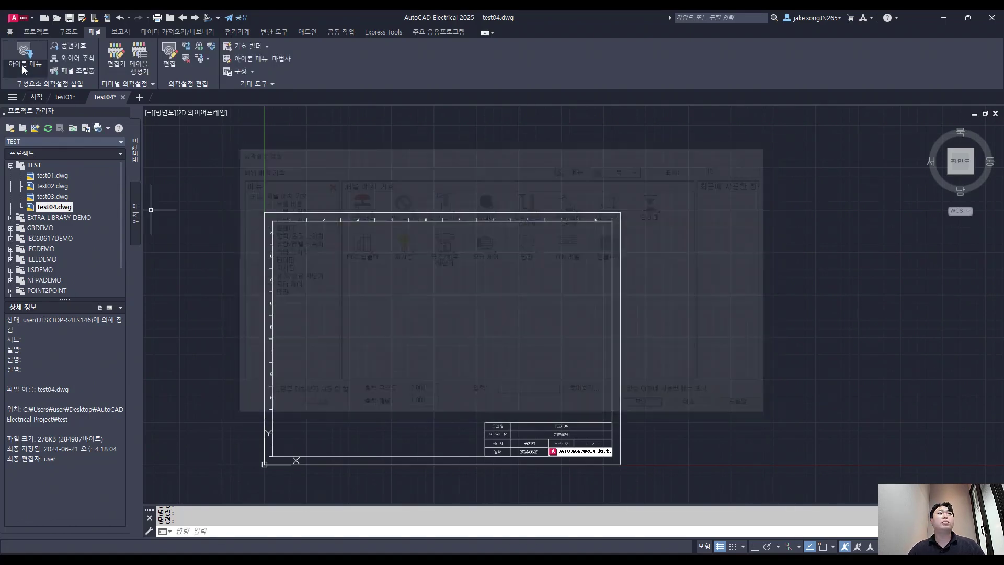
Extract the schematic component list for panel insertion from all project drawings, including all location codes.
left_click(23, 69)
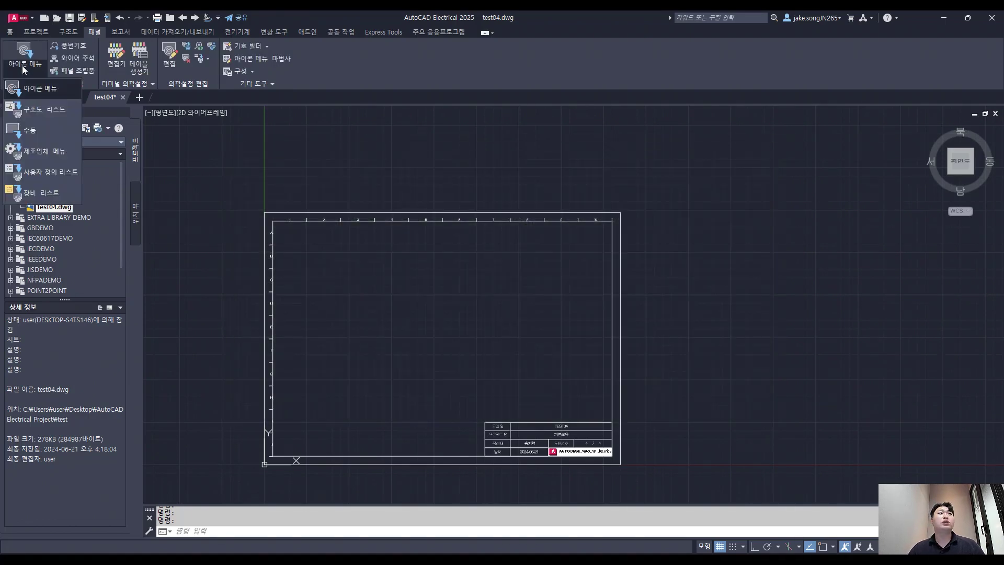
left_click(57, 114)
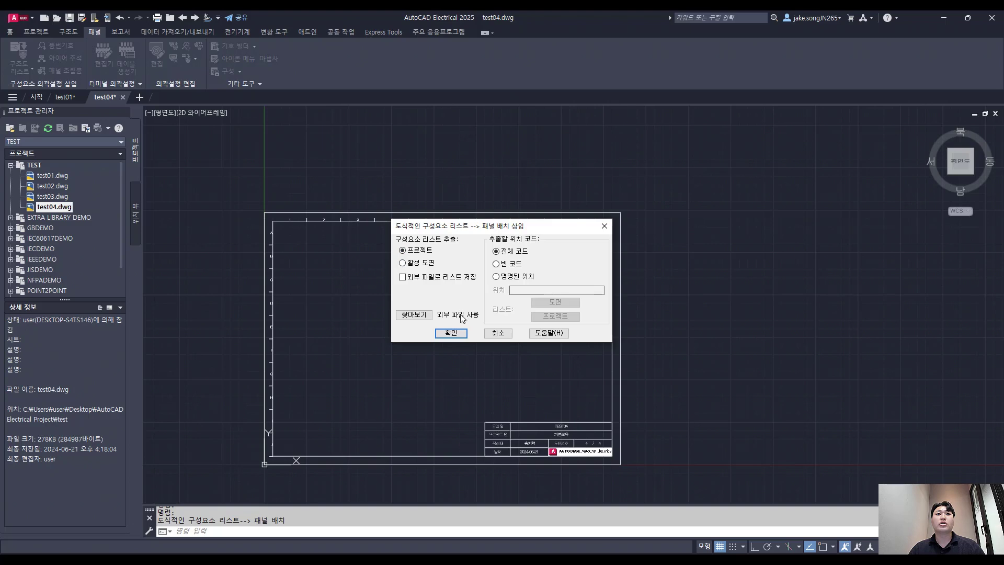
left_click(452, 333)
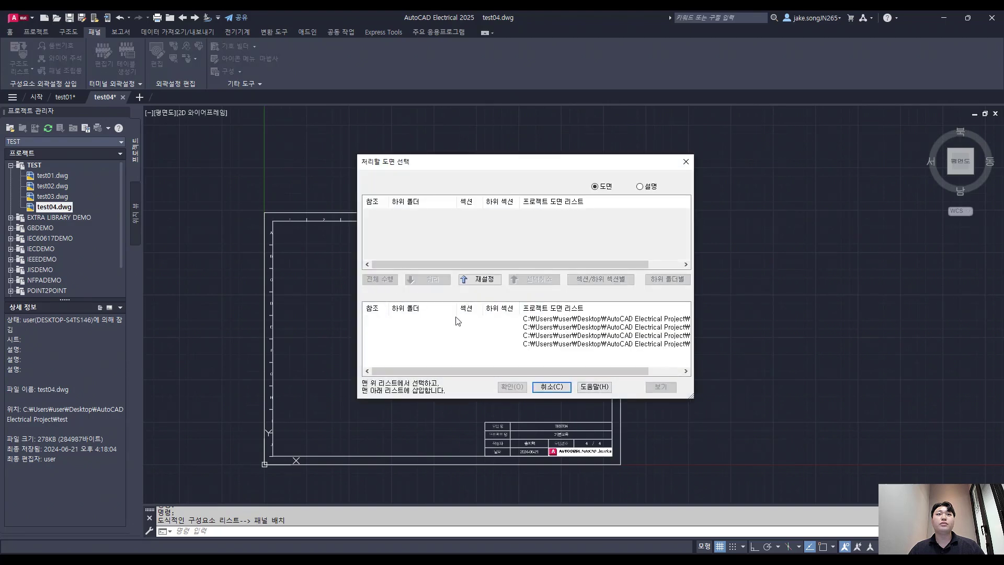
left_click(512, 387)
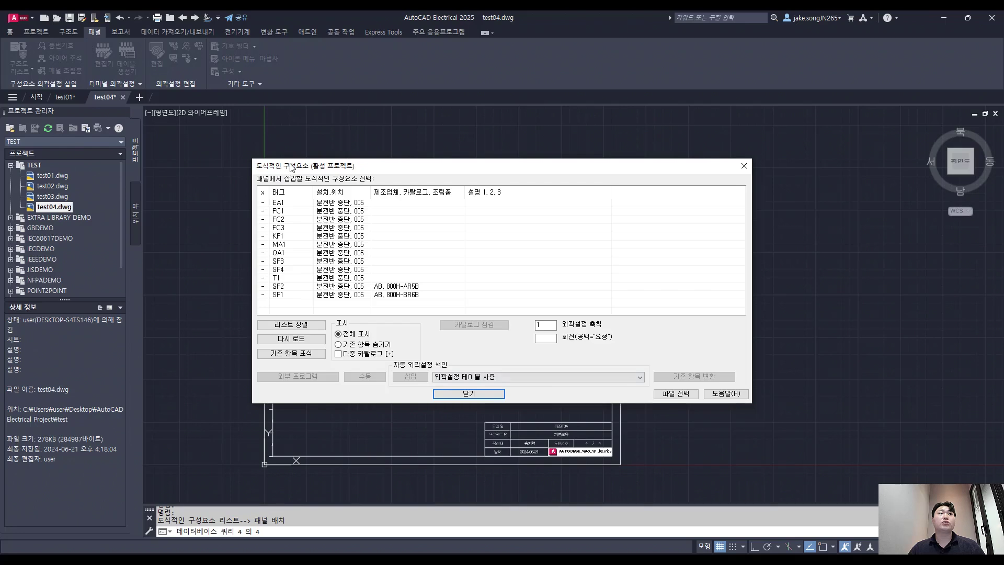
left_click_drag(291, 168, 341, 167)
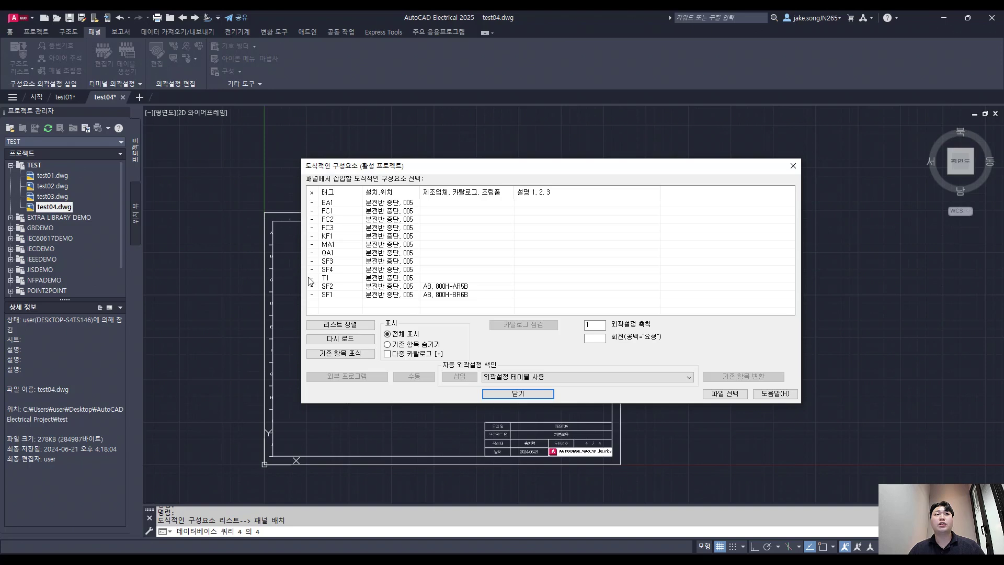
Insert the SF1 component (AB, 800H-BR6B) from the schematic list, placing its footprint inside the drawing frame in horizontal orientation.
left_click(335, 236)
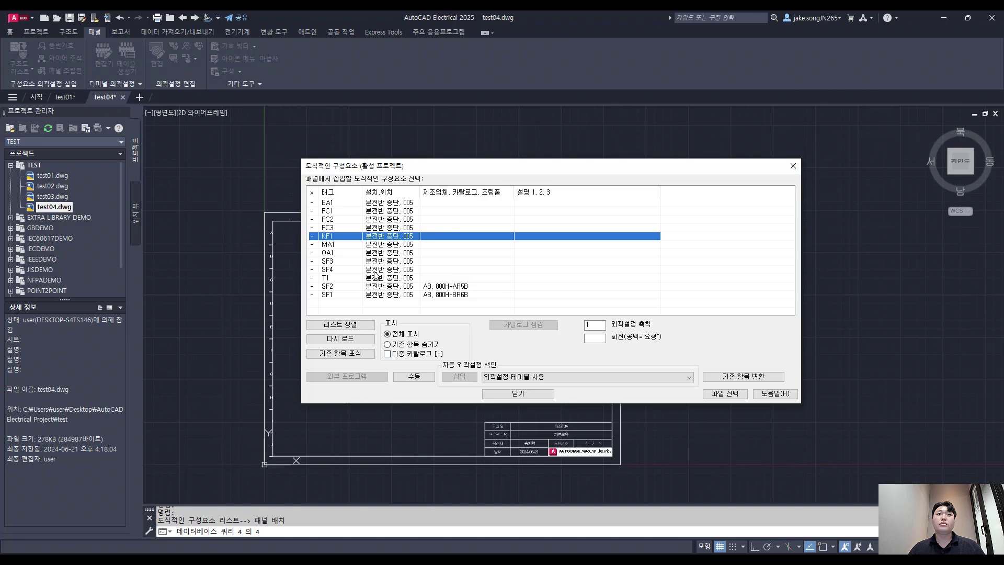
left_click(331, 278)
left_click(340, 268)
left_click(351, 294)
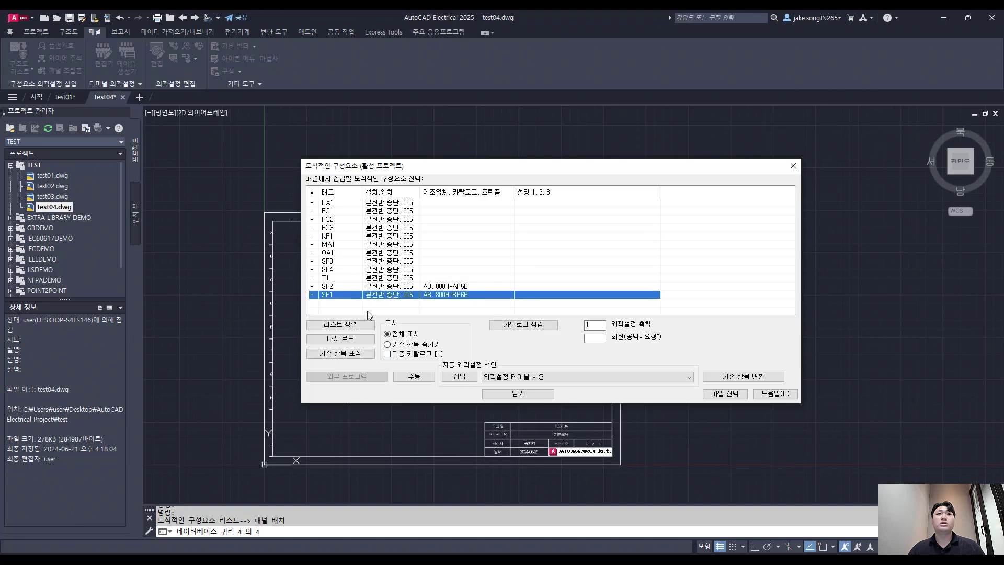
left_click(450, 377)
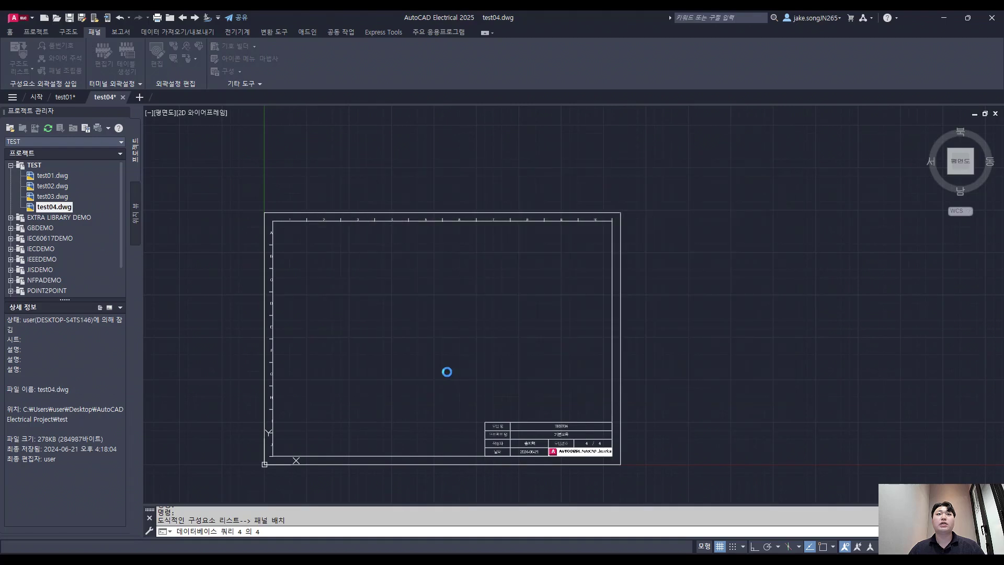
middle_click_drag(394, 349, 437, 347)
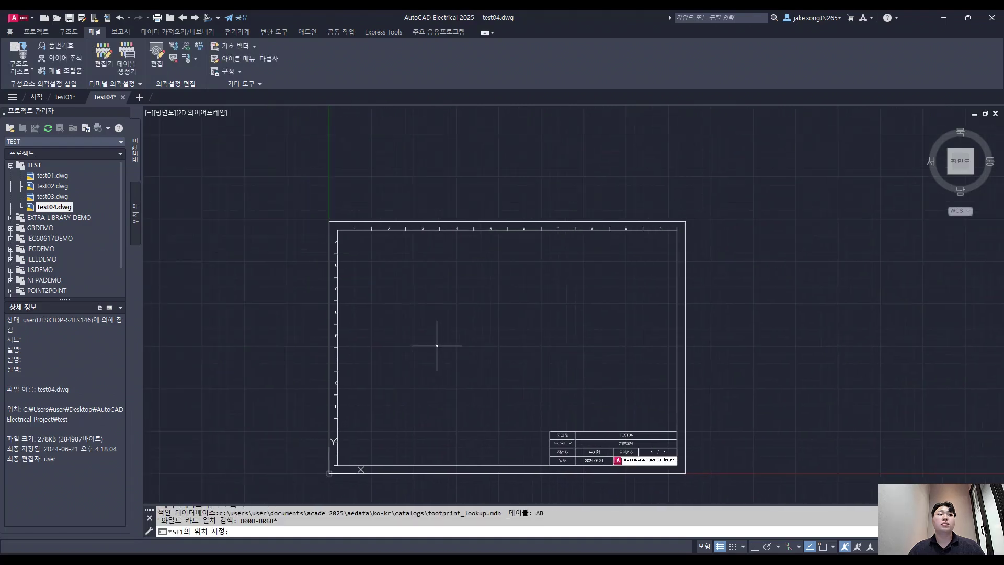
key("F8")
left_click(416, 330)
scroll(425, 344, "up", 8)
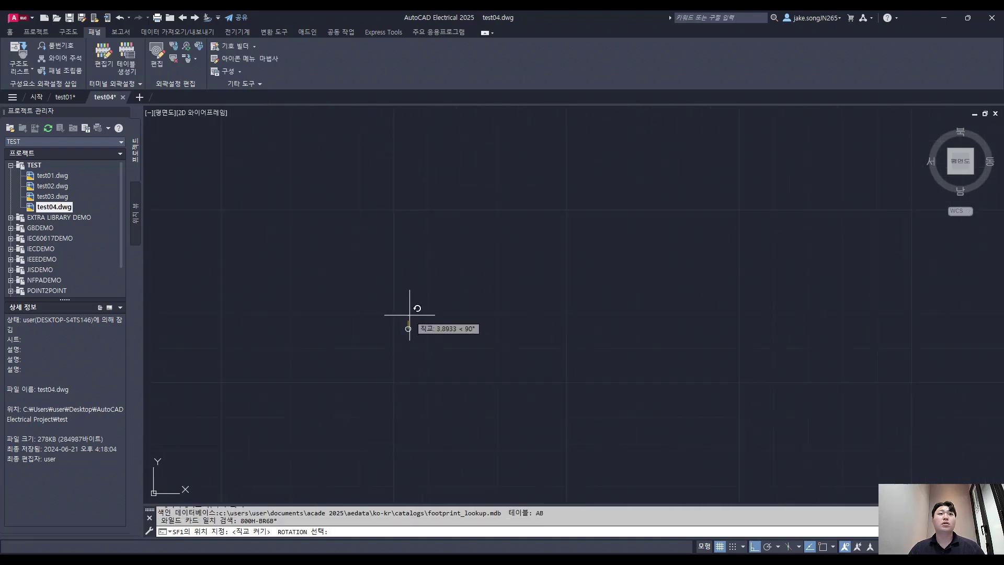
scroll(417, 350, "up", 2)
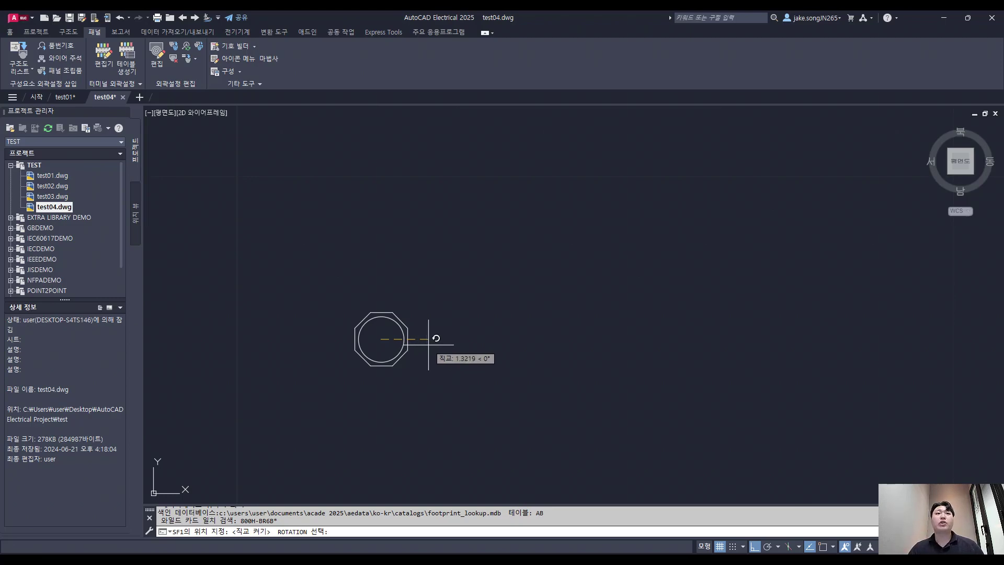
key("F8")
left_click(470, 344)
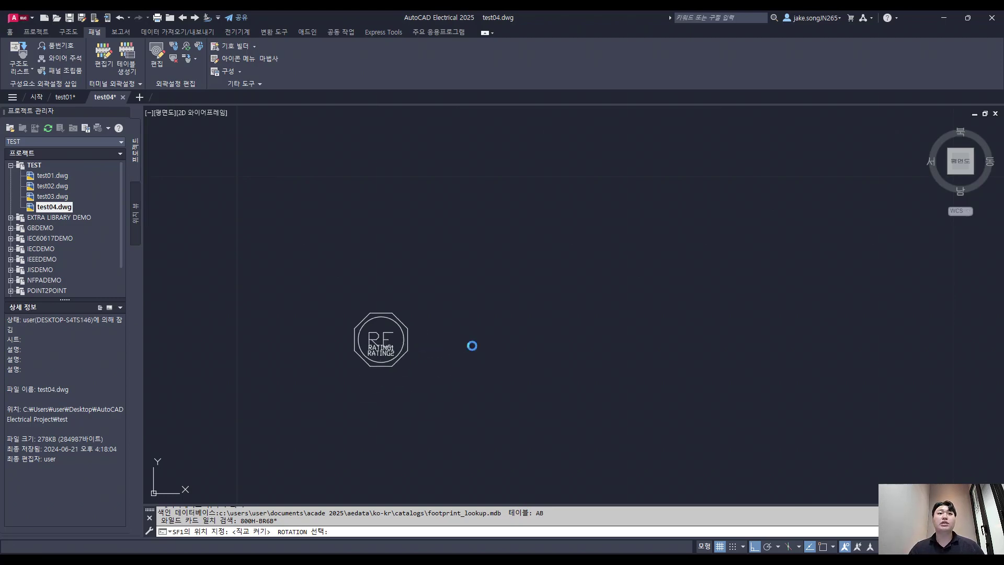
Assign item number 1 to the SF1 footprint and close the schematic component list.
left_click_drag(418, 168, 614, 167)
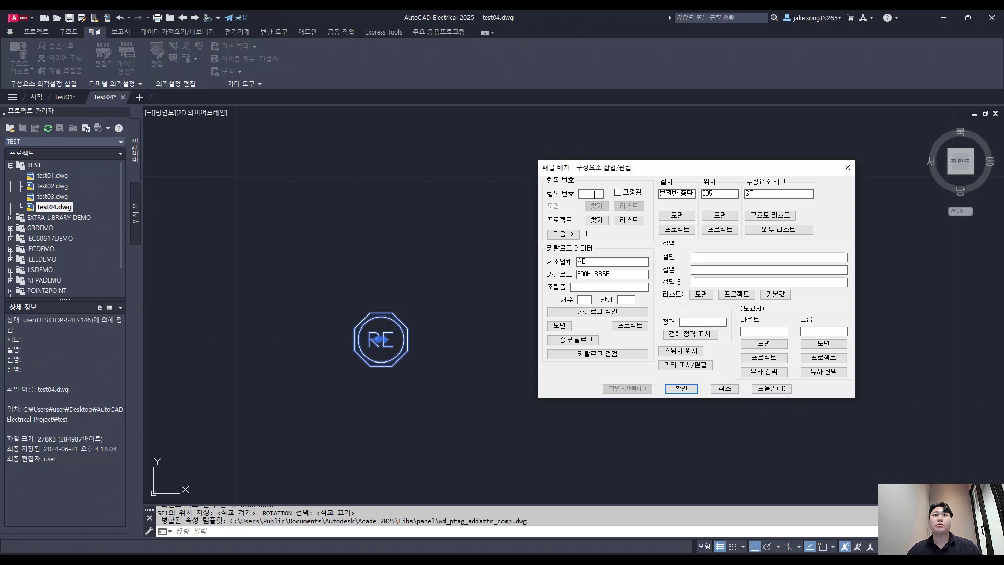
type("1")
left_click(682, 388)
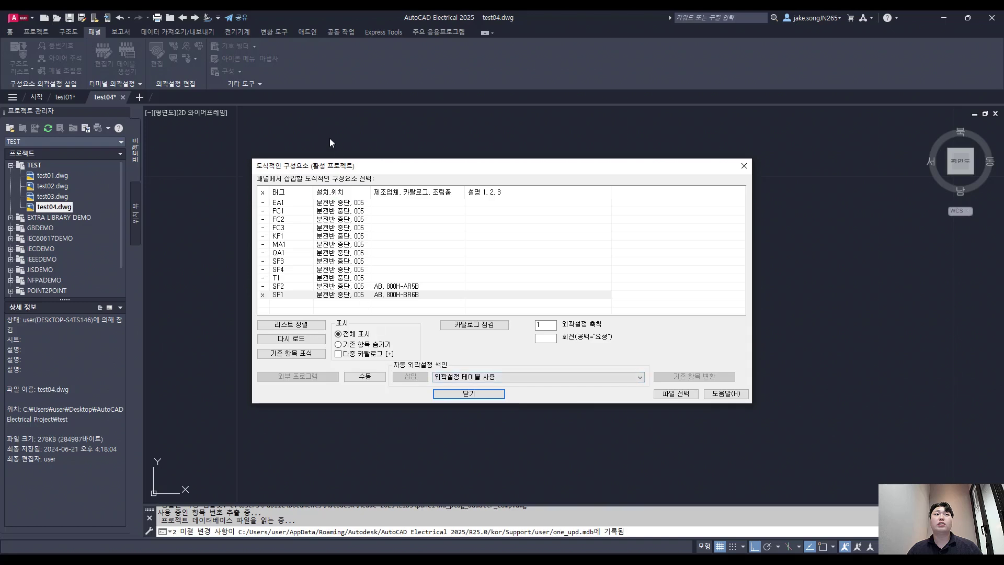
left_click_drag(325, 163, 535, 149)
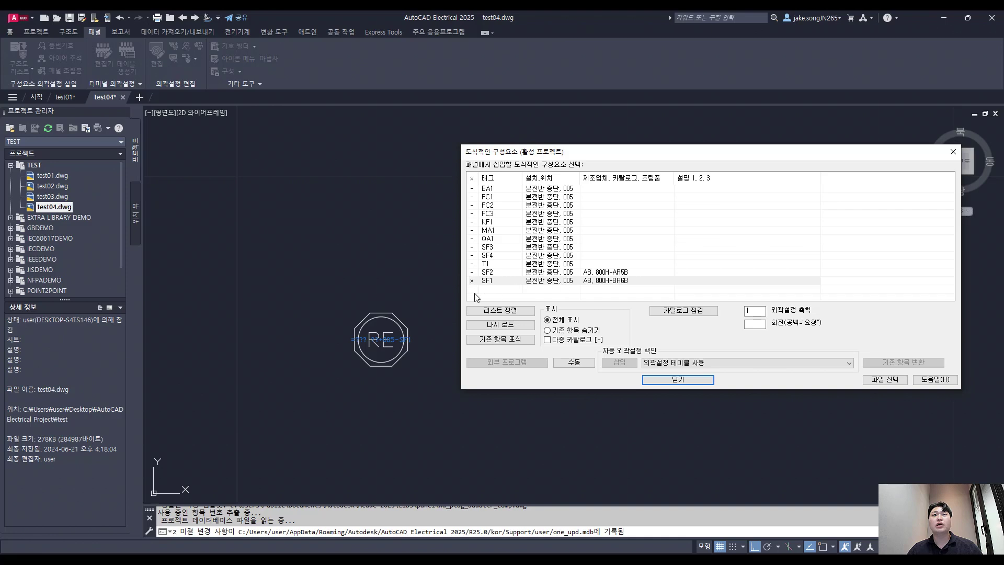
left_click(470, 281)
left_click(686, 380)
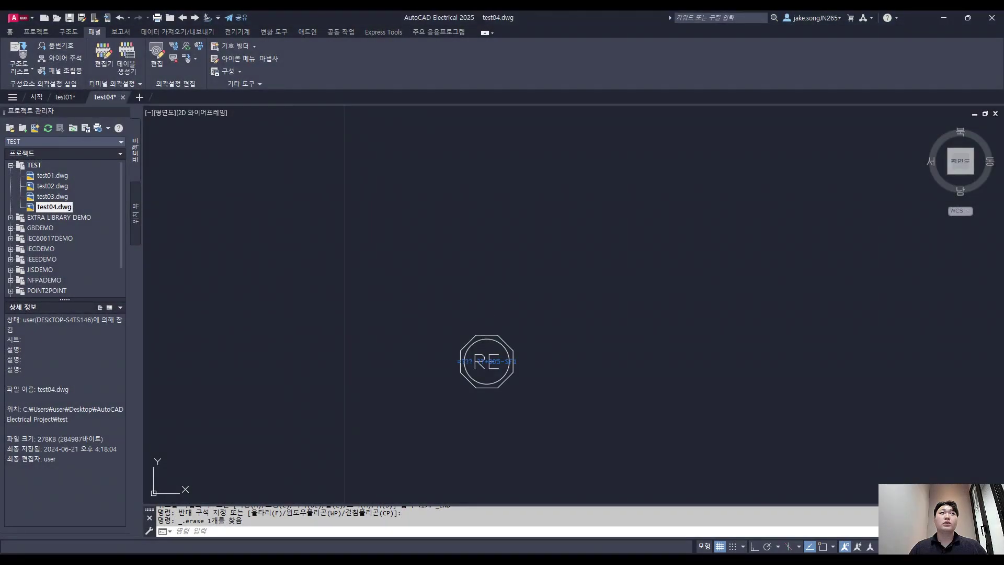
middle_click_drag(460, 319, 406, 283)
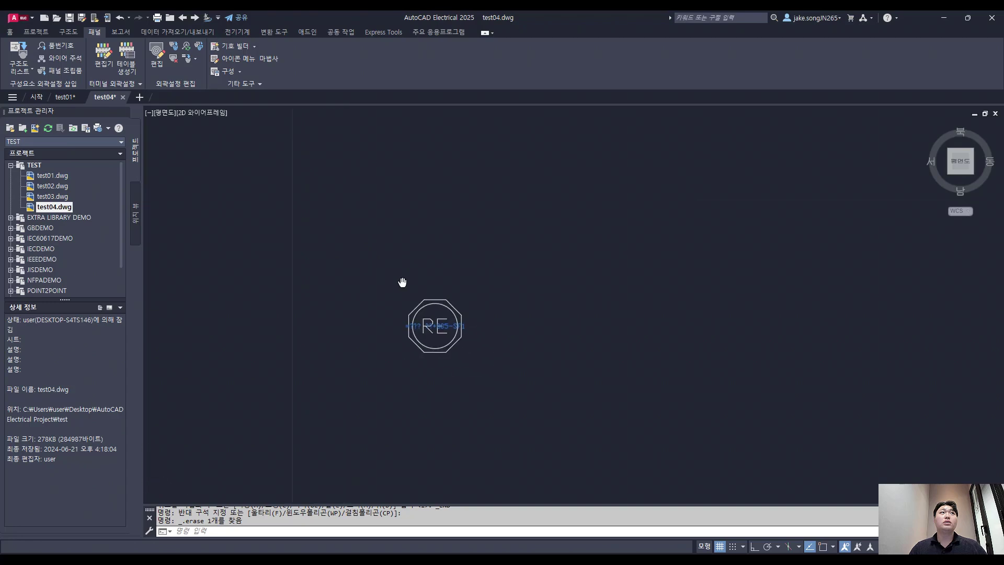
left_click(75, 34)
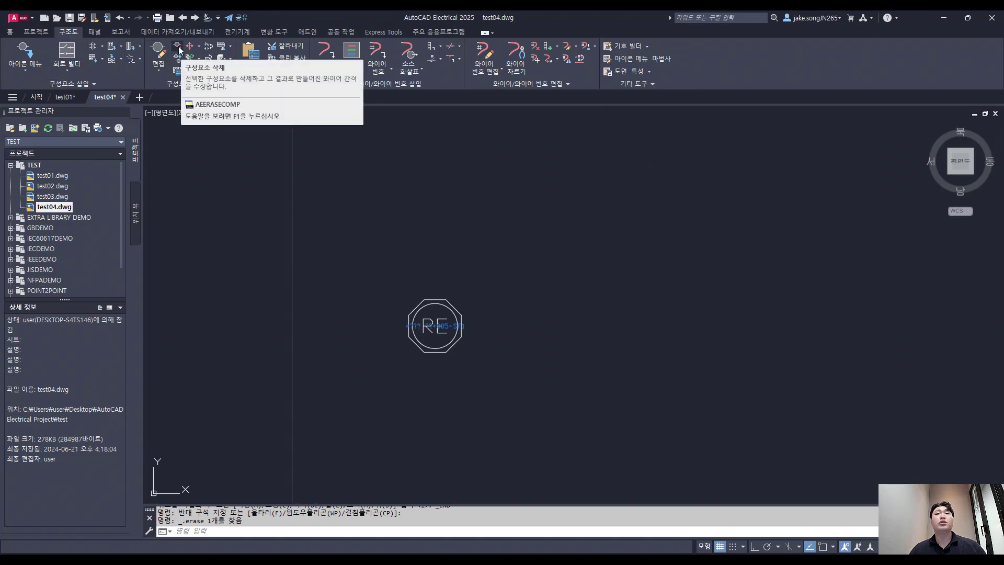
left_click(95, 33)
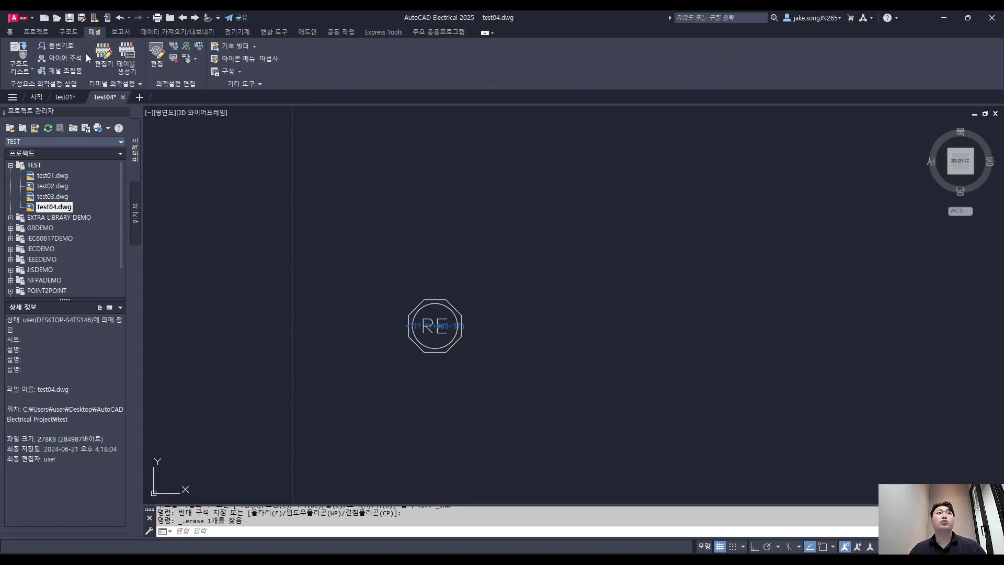
left_click(376, 273)
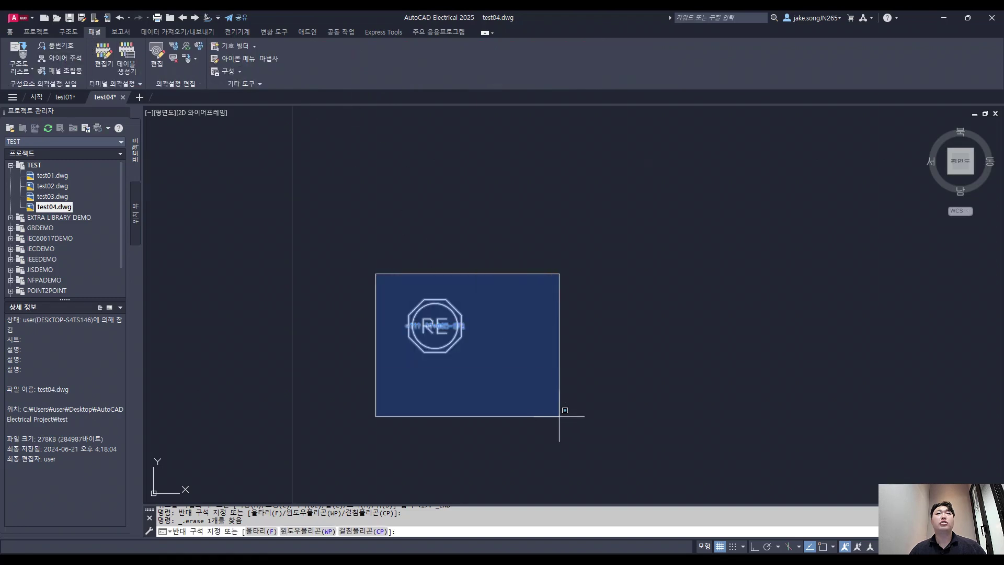
left_click(559, 414)
key("Escape")
key("Escape")
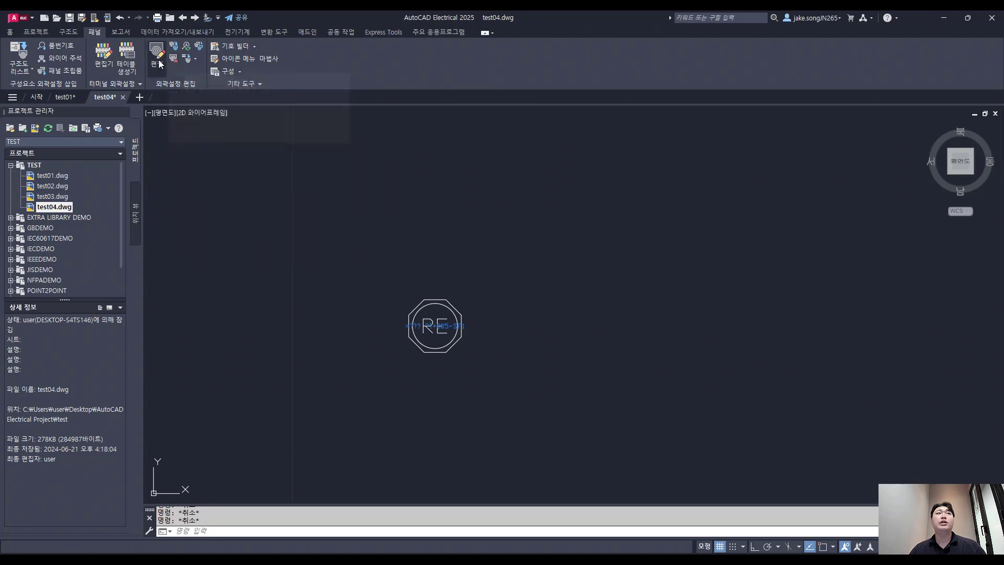
Examine the SF1 footprint's panel component data without changing it.
left_click(158, 55)
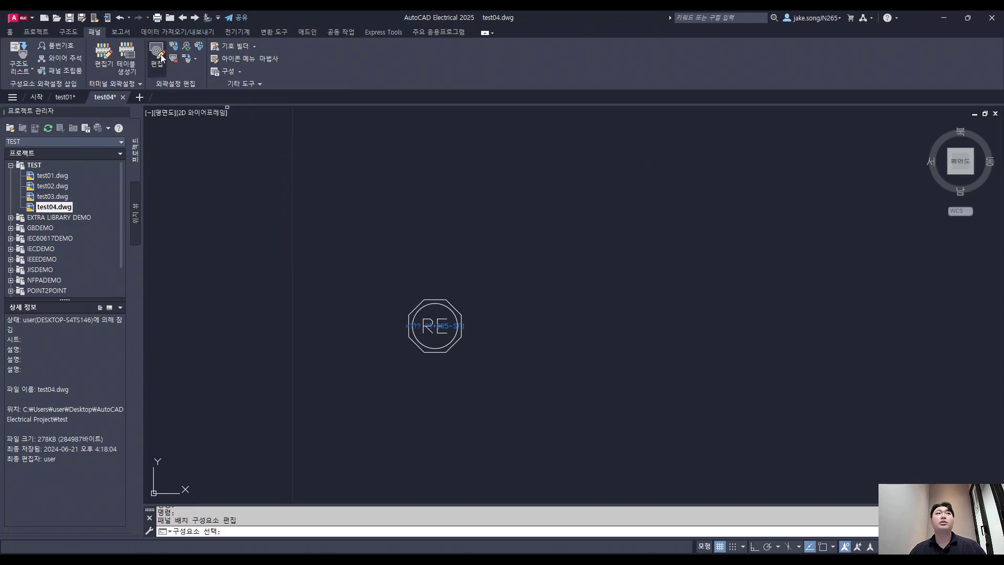
left_click(429, 300)
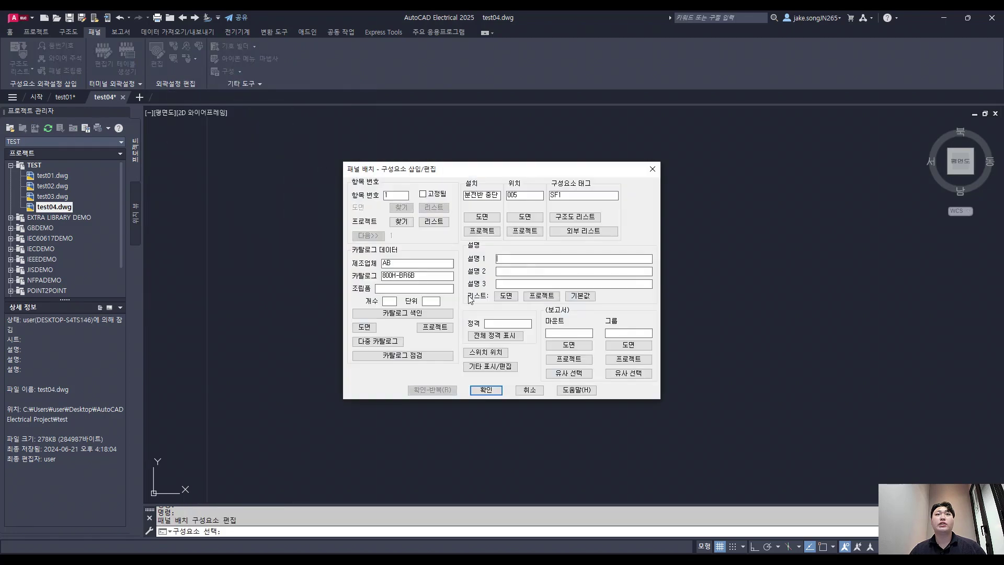
left_click_drag(442, 168, 621, 176)
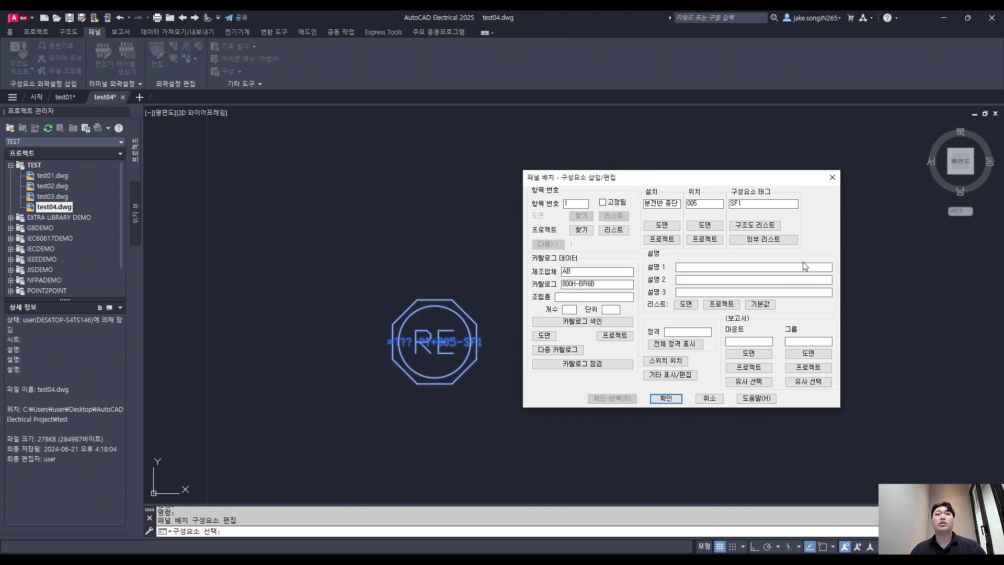
left_click(832, 177)
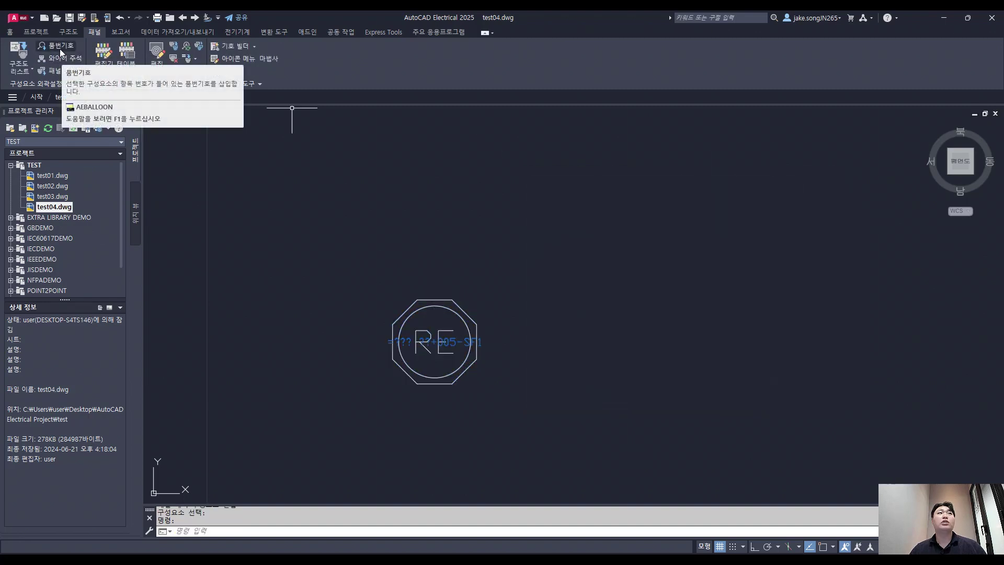
left_click(308, 252)
left_click(587, 435)
key("Escape")
key("Escape")
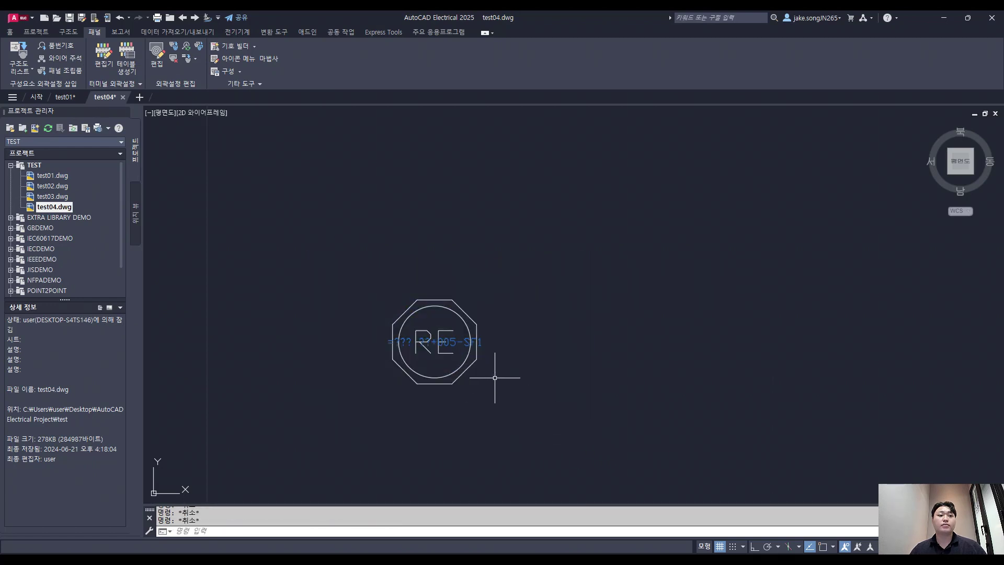
Reopen the schematic component list to check SF1's insertion mark, and close it without inserting anything.
scroll(484, 380, "down", 2)
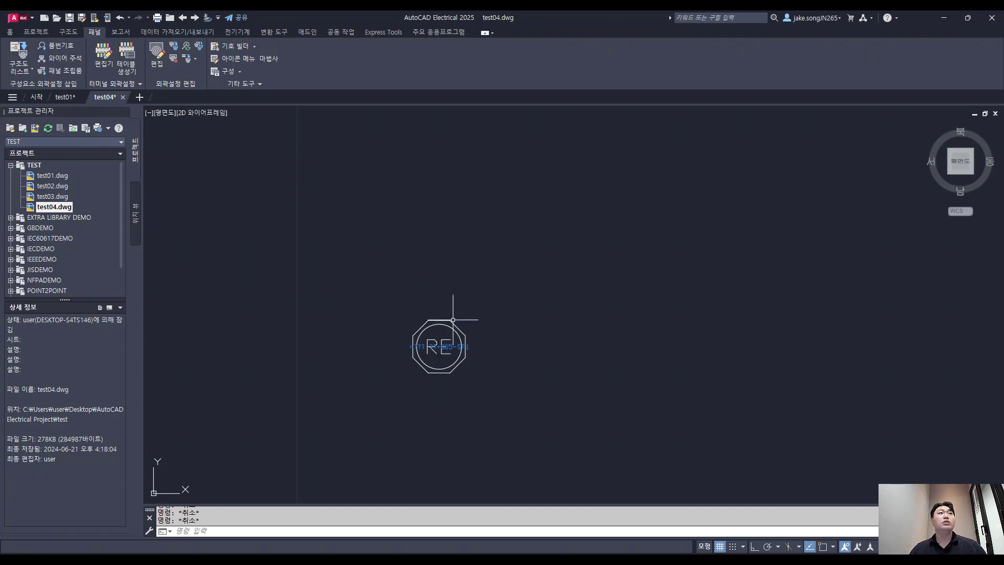
left_click(19, 70)
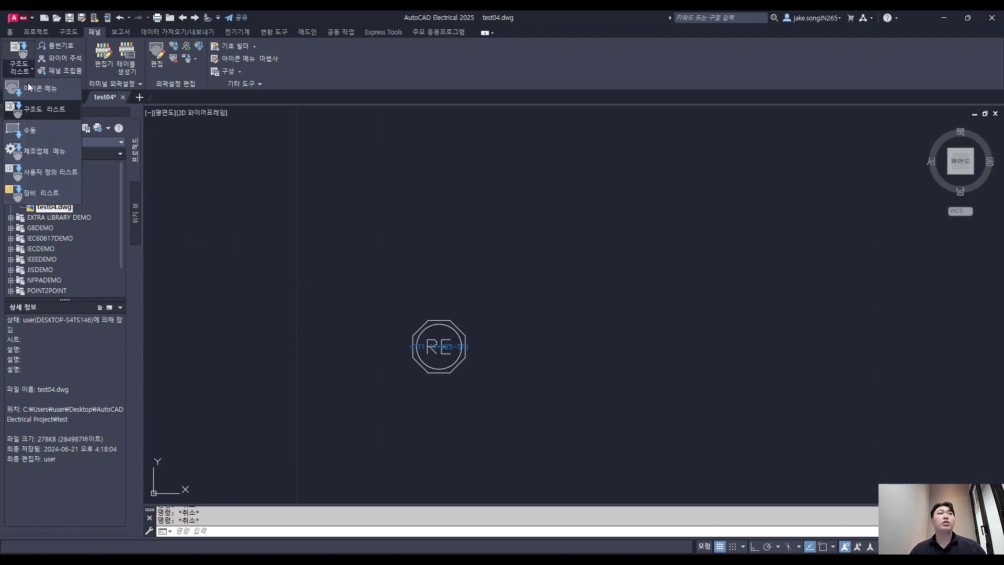
left_click(40, 111)
left_click_drag(343, 166, 547, 155)
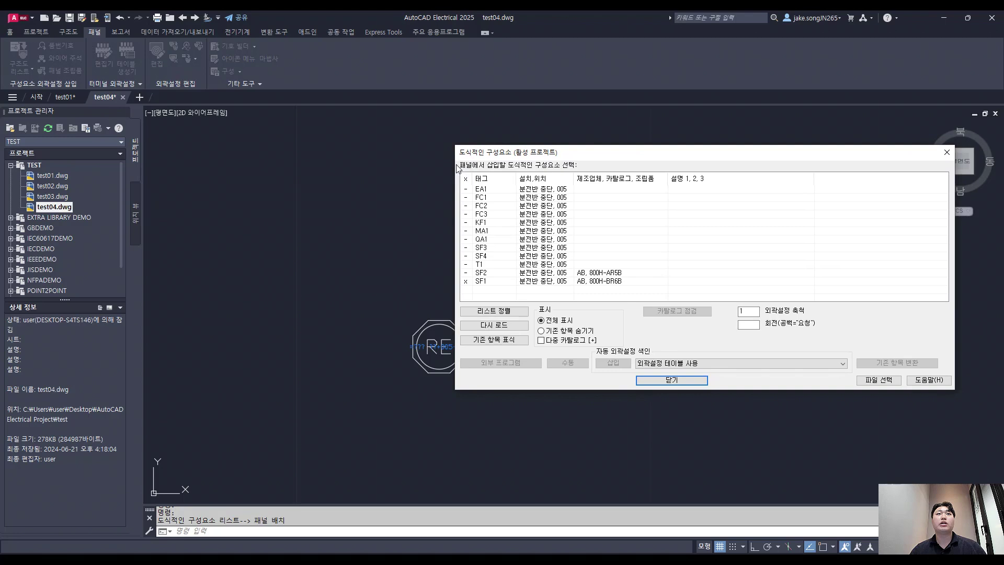
left_click_drag(460, 156, 448, 168)
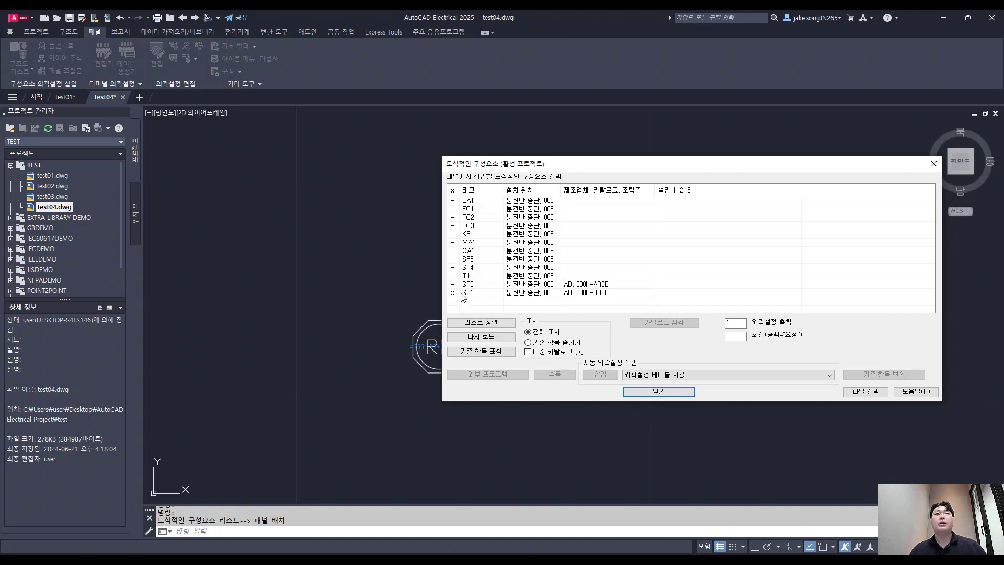
left_click(934, 164)
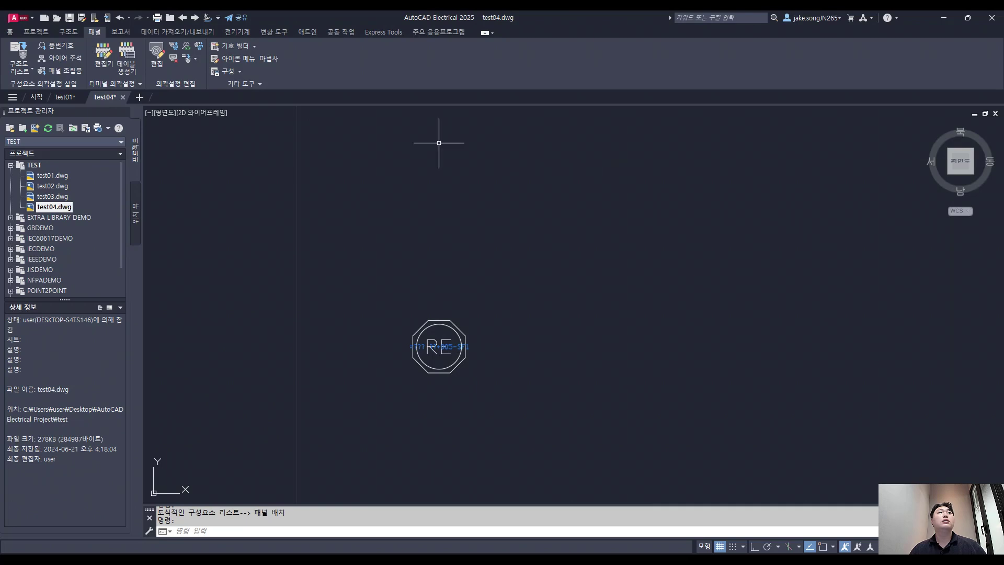
left_click(16, 72)
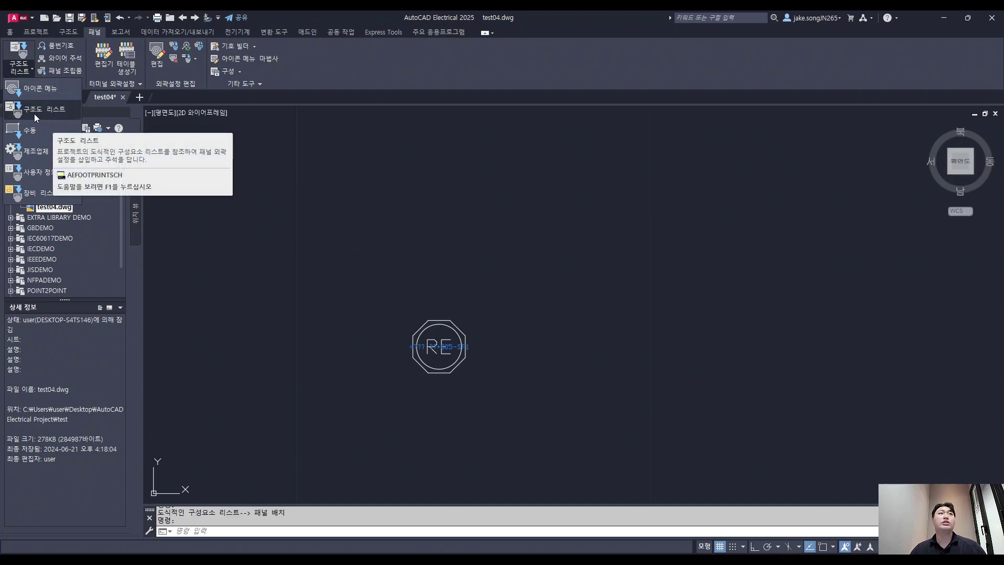
left_click(296, 208)
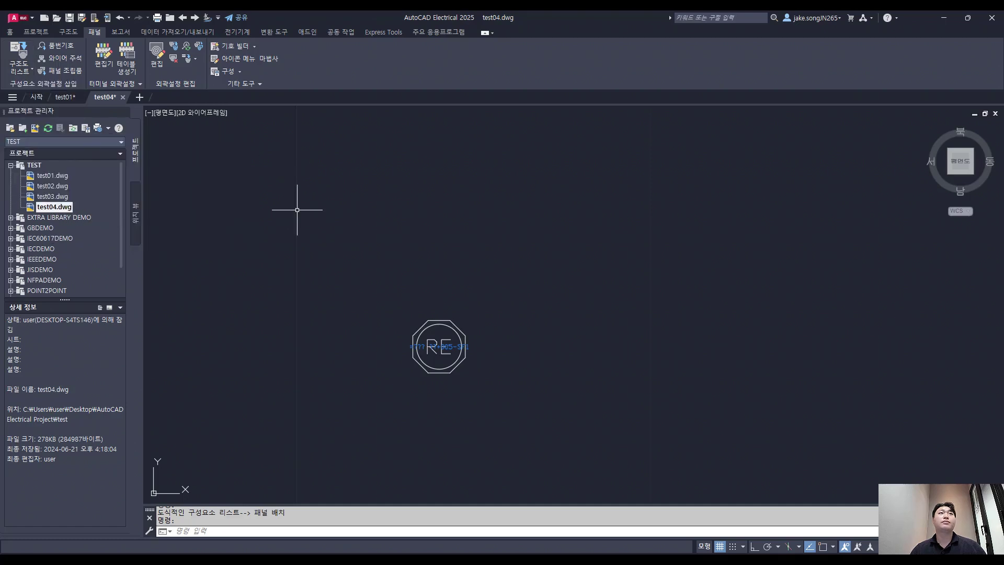
key("Escape")
key("Escape")
left_click(24, 68)
key("Escape")
Review the SF1 footprint's item number, catalog data and component tag again, and accept them as they are.
left_click(157, 52)
left_click(430, 320)
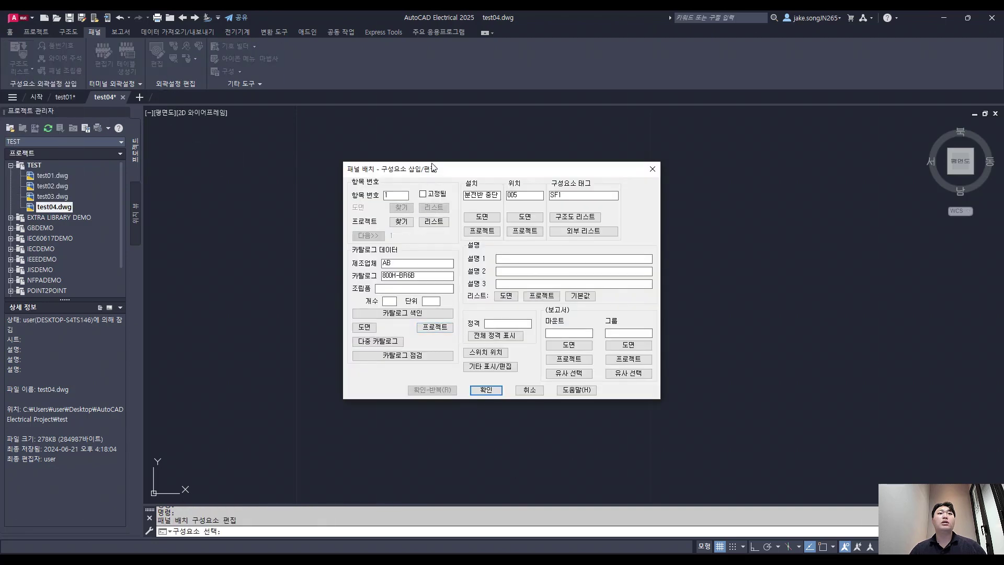
left_click_drag(531, 181, 585, 166)
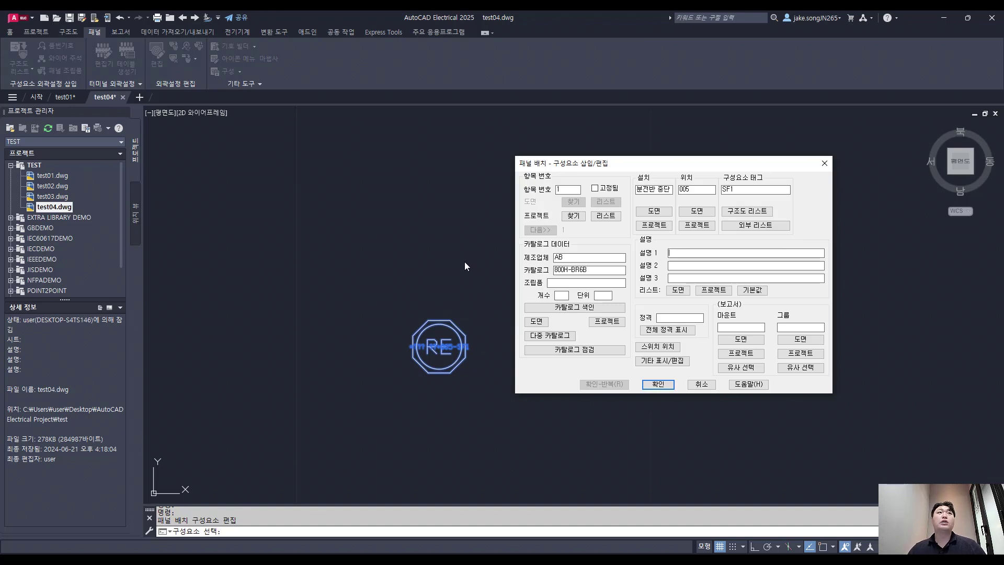
key("Return")
left_click(381, 299)
left_click(519, 399)
key("Escape")
left_click(363, 291)
key("Escape")
left_click(479, 381)
left_click(314, 297)
key("Escape")
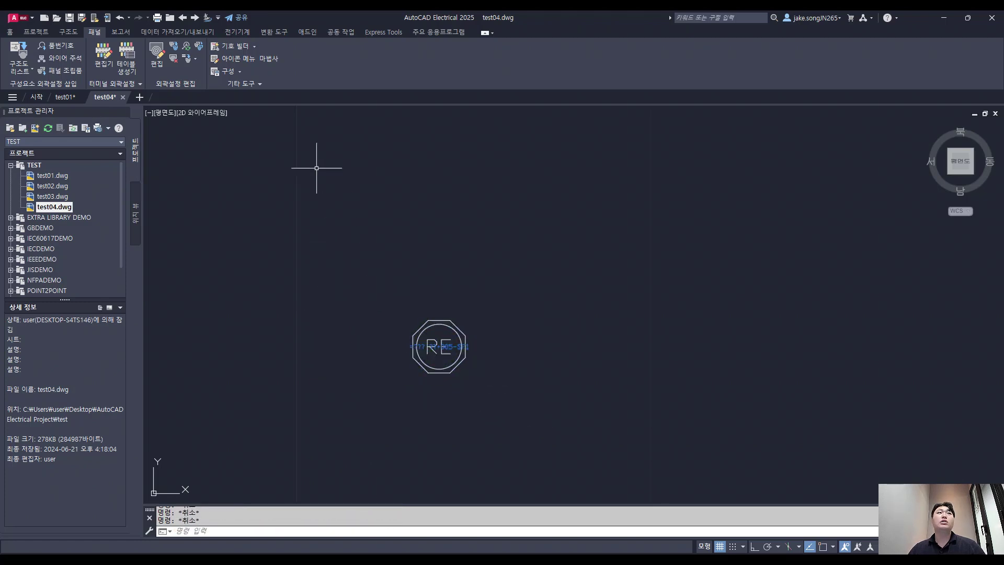
View the Symbol Builder's symbol and object selection options and close them without creating a symbol.
left_click(240, 47)
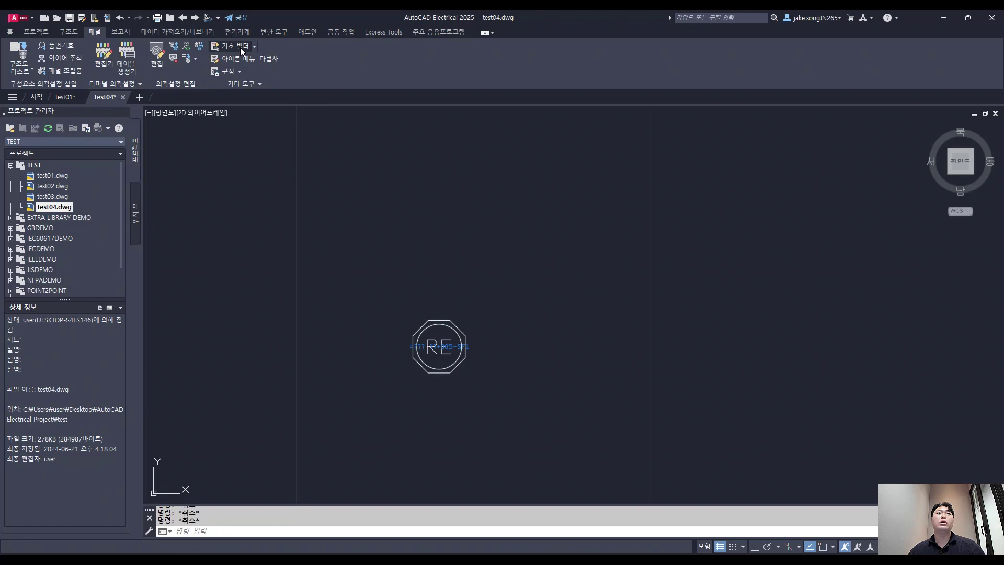
left_click_drag(369, 174, 580, 173)
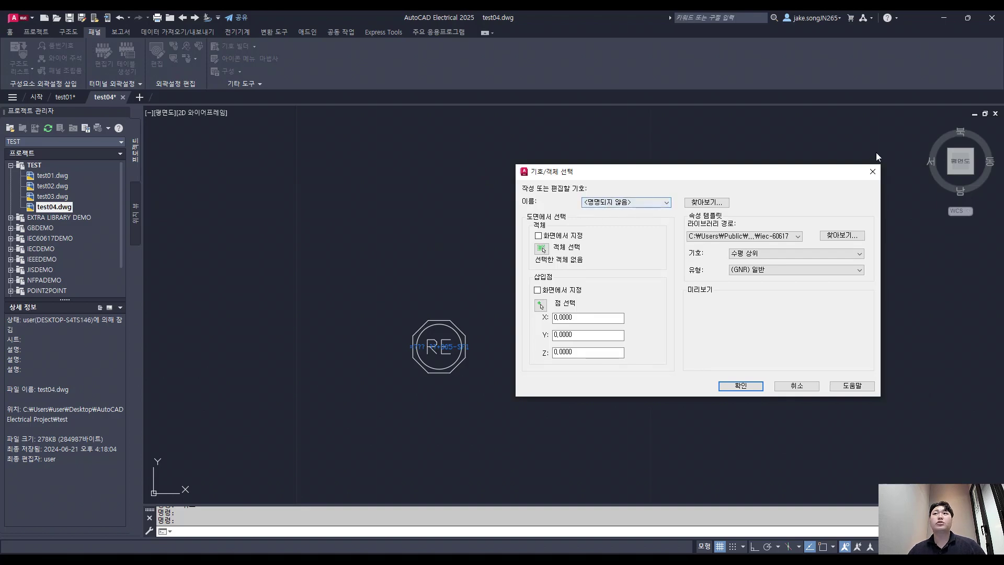
left_click(874, 174)
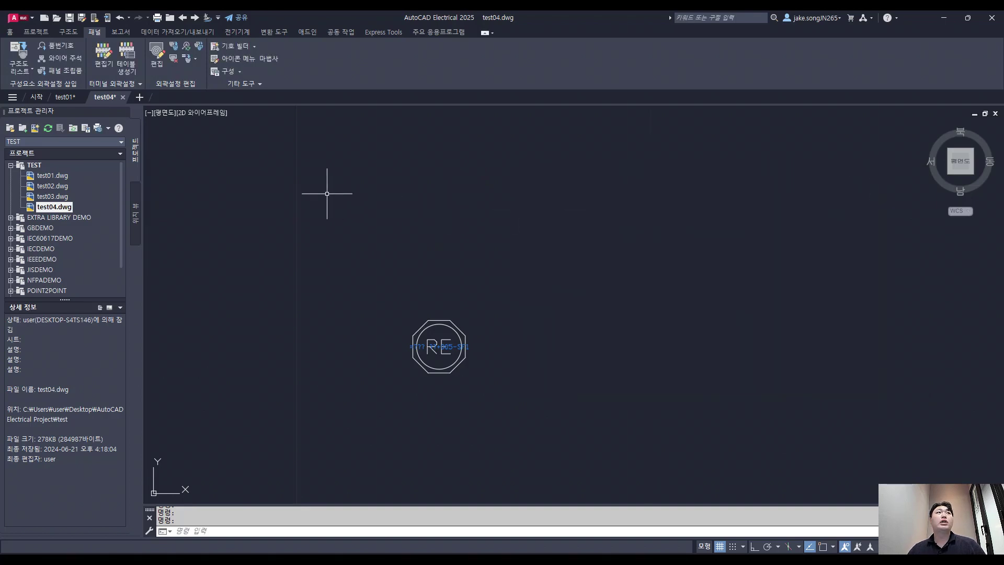
Start deleting the SF1 footprint from the panel layout with the panel's component delete command.
left_click(386, 296)
left_click(529, 410)
key("Escape")
left_click(506, 389)
left_click(368, 319)
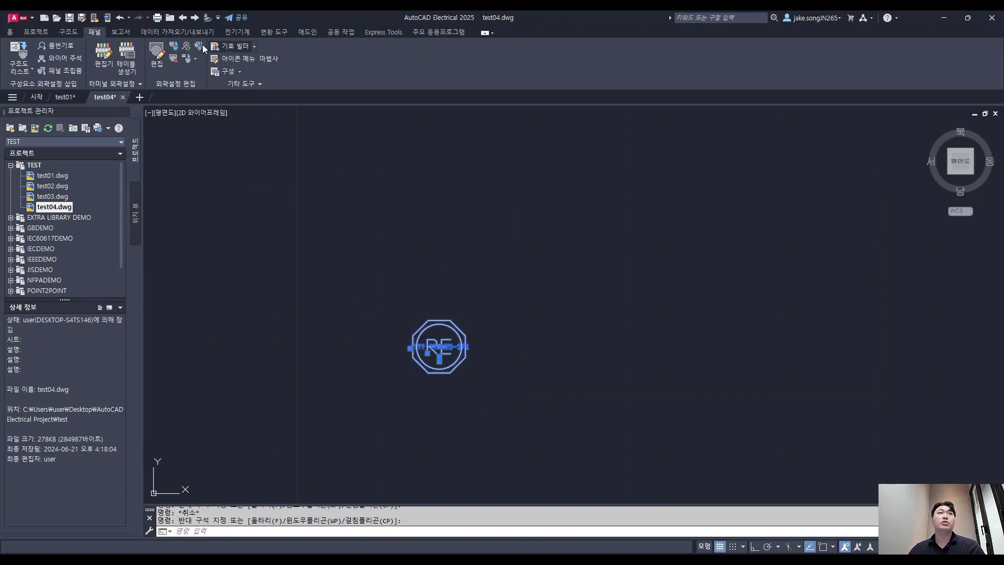
left_click(172, 60)
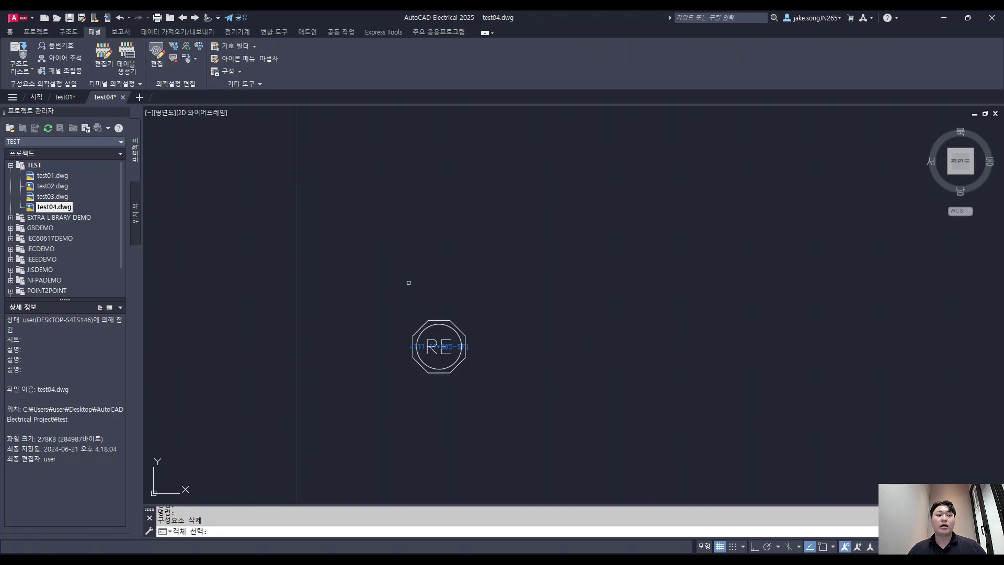